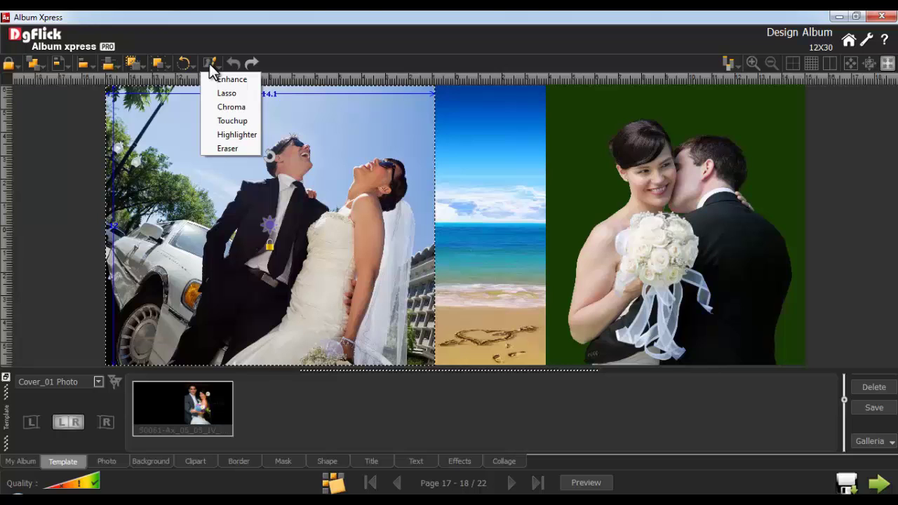
Step: Open the couple-and-car photo for enhancement and set its brightness to 15, contrast to 10 and gamma to 20
{"action": "left_click", "coordinate": [229, 80]}
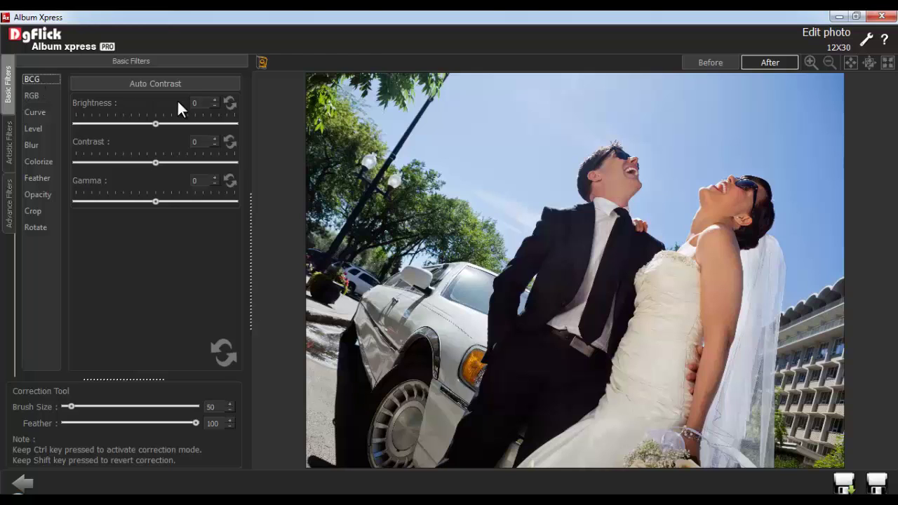
{"action": "left_click", "coordinate": [196, 104]}
{"action": "type", "text": "15"}
{"action": "key", "text": "Tab"}
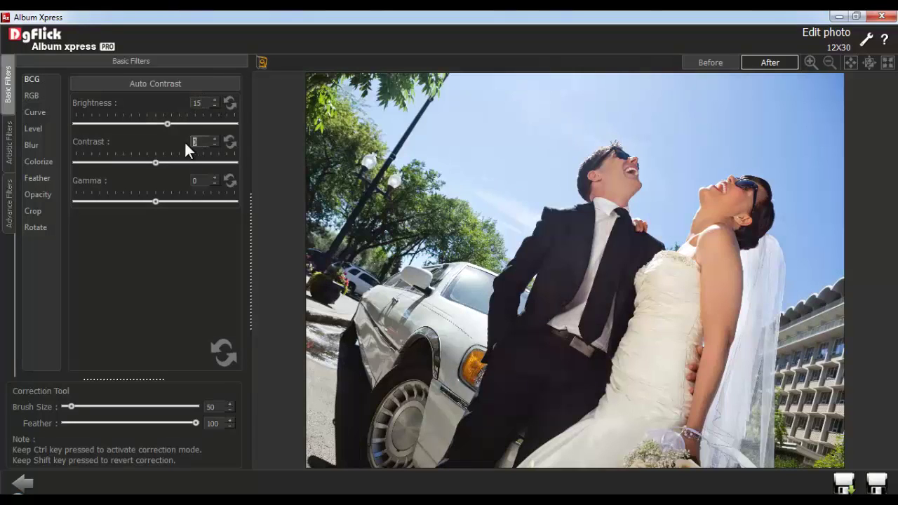
{"action": "type", "text": "10"}
{"action": "key", "text": "Tab"}
{"action": "type", "text": "20"}
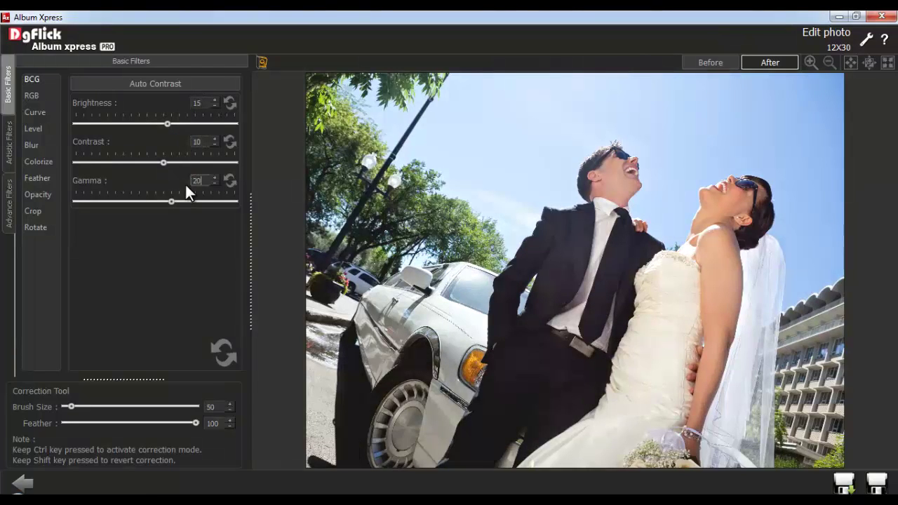
Step: Brush the correction over the groom's dark suit with brush size 350, and reset all brightness, contrast and gamma adjustments
{"action": "double_click", "coordinate": [210, 407]}
{"action": "type", "text": "350"}
{"action": "double_click", "coordinate": [216, 423]}
{"action": "mouse_move", "coordinate": [593, 213]}
{"action": "left_mouse_down"}
{"action": "mouse_move", "coordinate": [563, 266]}
{"action": "mouse_move", "coordinate": [615, 287]}
{"action": "mouse_move", "coordinate": [573, 343]}
{"action": "mouse_move", "coordinate": [556, 413]}
{"action": "mouse_move", "coordinate": [515, 358]}
{"action": "left_mouse_up"}
{"action": "mouse_move", "coordinate": [533, 210]}
{"action": "left_mouse_down"}
{"action": "mouse_move", "coordinate": [535, 181]}
{"action": "mouse_move", "coordinate": [547, 182]}
{"action": "mouse_move", "coordinate": [503, 232]}
{"action": "mouse_move", "coordinate": [535, 195]}
{"action": "mouse_move", "coordinate": [555, 187]}
{"action": "left_mouse_up"}
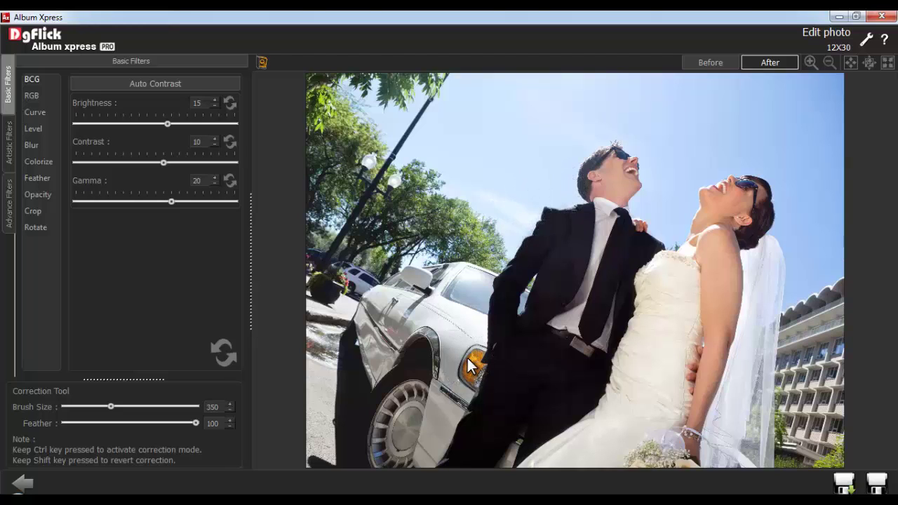
{"action": "left_click", "coordinate": [225, 349]}
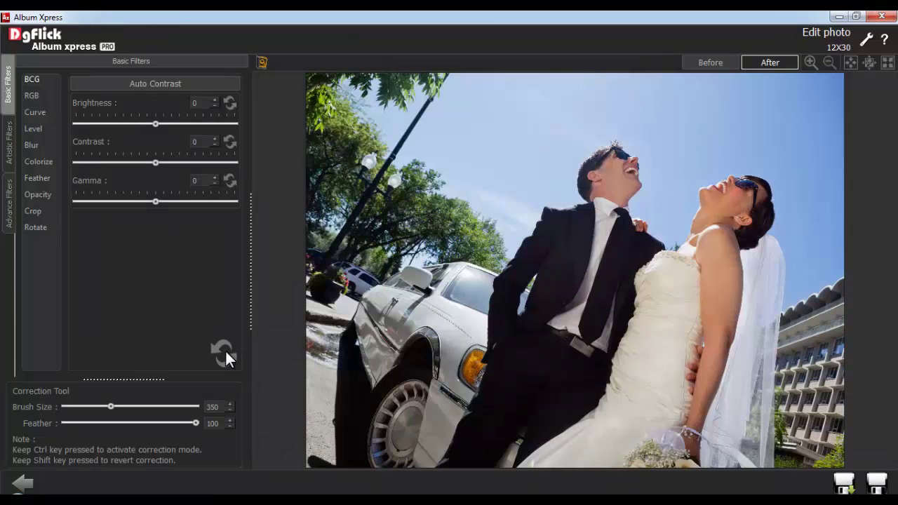
Step: Try an RGB colour adjustment of red -15, green -10 and blue 15 on the photo, and reset it
{"action": "left_click", "coordinate": [31, 97]}
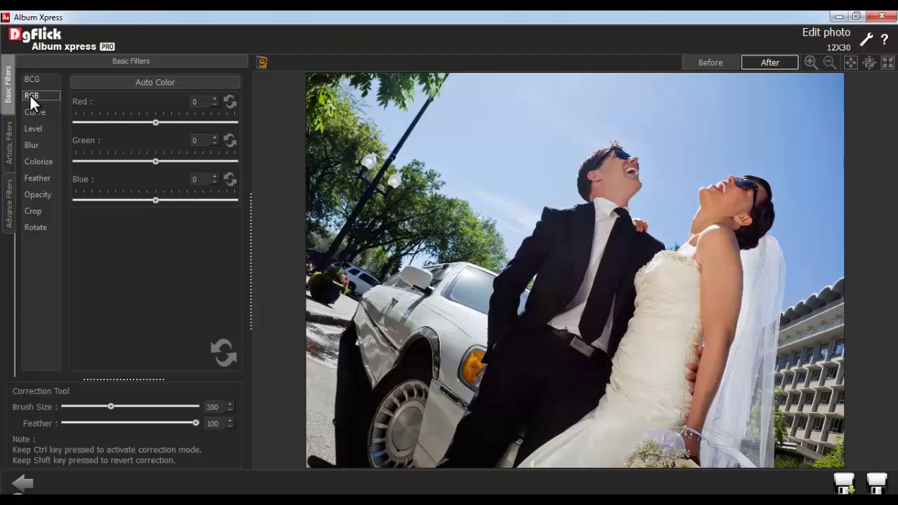
{"action": "left_click", "coordinate": [190, 102]}
{"action": "type", "text": "-15"}
{"action": "left_click", "coordinate": [201, 141]}
{"action": "type", "text": "-10"}
{"action": "left_click", "coordinate": [195, 180]}
{"action": "type", "text": "15"}
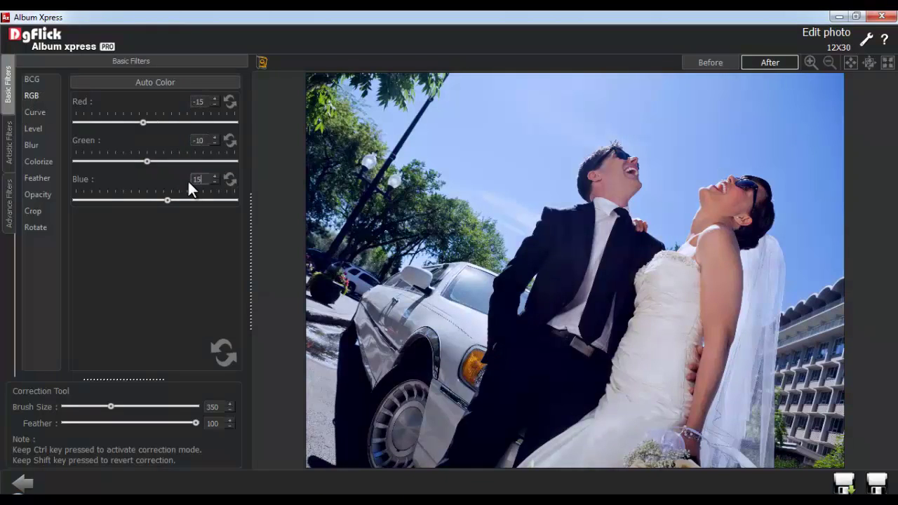
{"action": "left_click", "coordinate": [222, 351]}
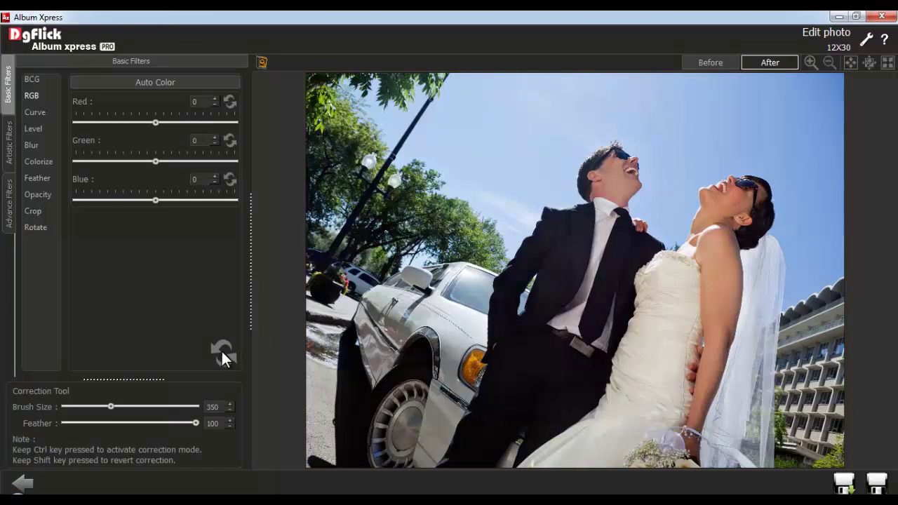
Step: Try bending the middle of the RGB tone curve slightly downward, and reload the original image
{"action": "left_click", "coordinate": [35, 114]}
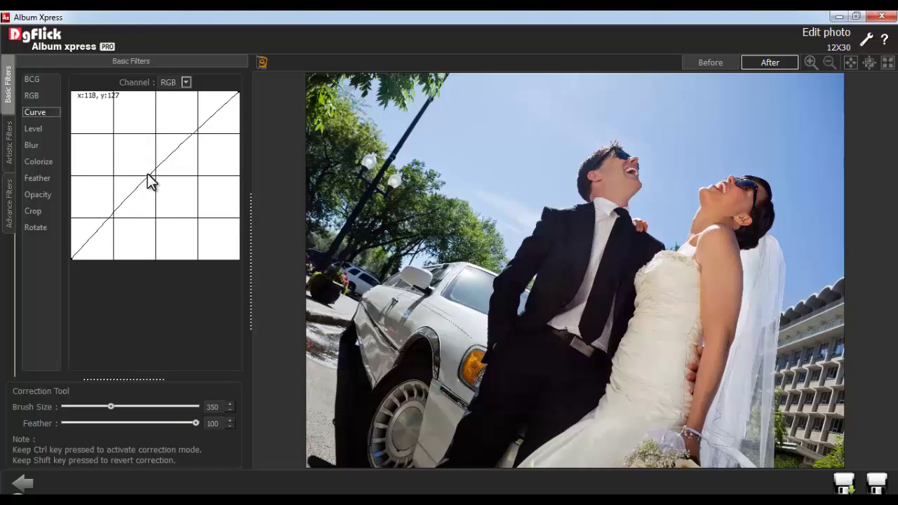
{"action": "mouse_move", "coordinate": [148, 175]}
{"action": "left_mouse_down"}
{"action": "mouse_move", "coordinate": [143, 169]}
{"action": "mouse_move", "coordinate": [156, 185]}
{"action": "left_mouse_up"}
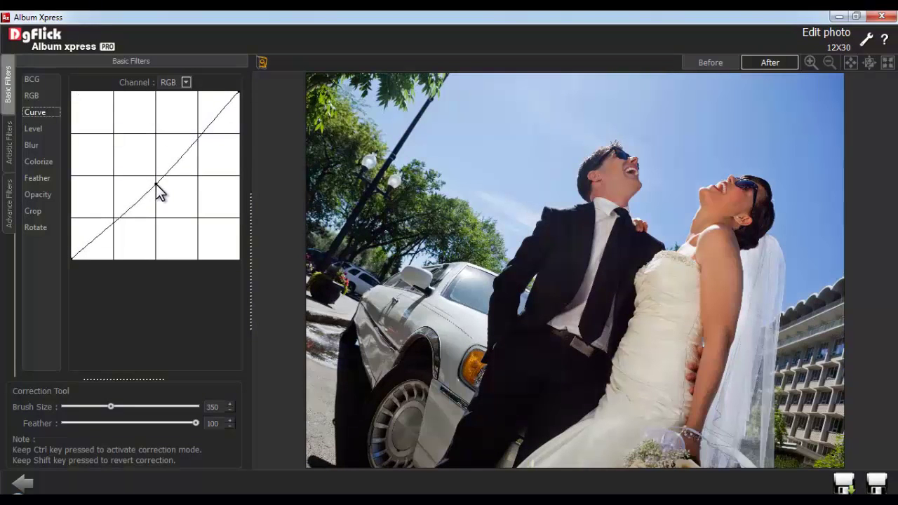
{"action": "left_click", "coordinate": [261, 64]}
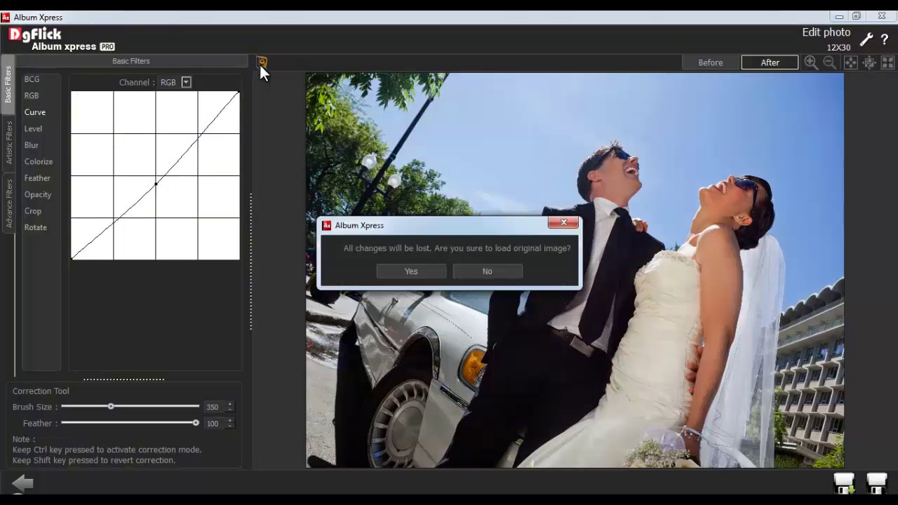
{"action": "left_click", "coordinate": [409, 271]}
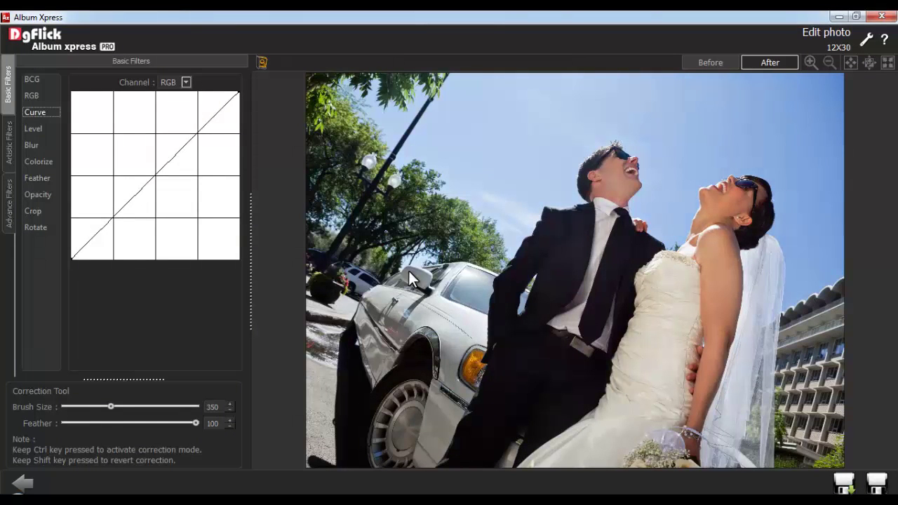
Step: Try RGB levels with input black at 15 and output white at 244, and reload the original image
{"action": "left_click", "coordinate": [35, 129]}
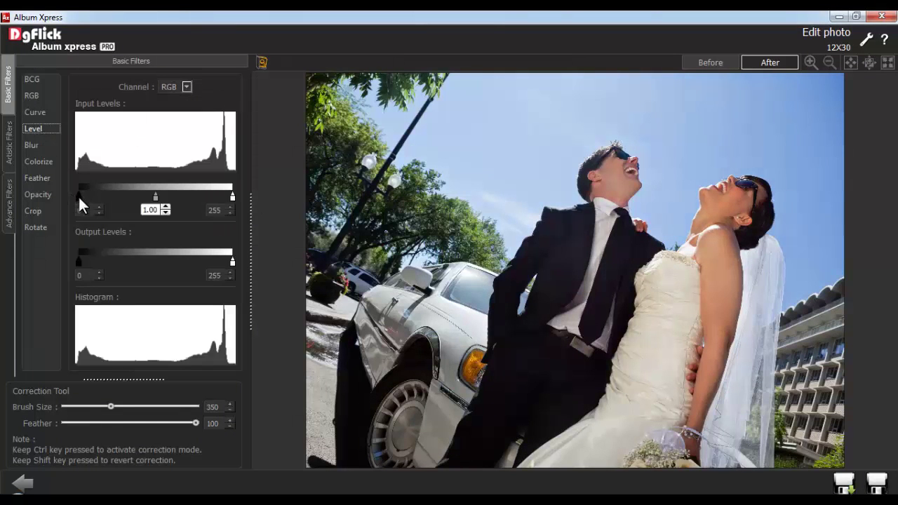
{"action": "left_click_drag", "start_coordinate": [78, 195], "coordinate": [86, 195]}
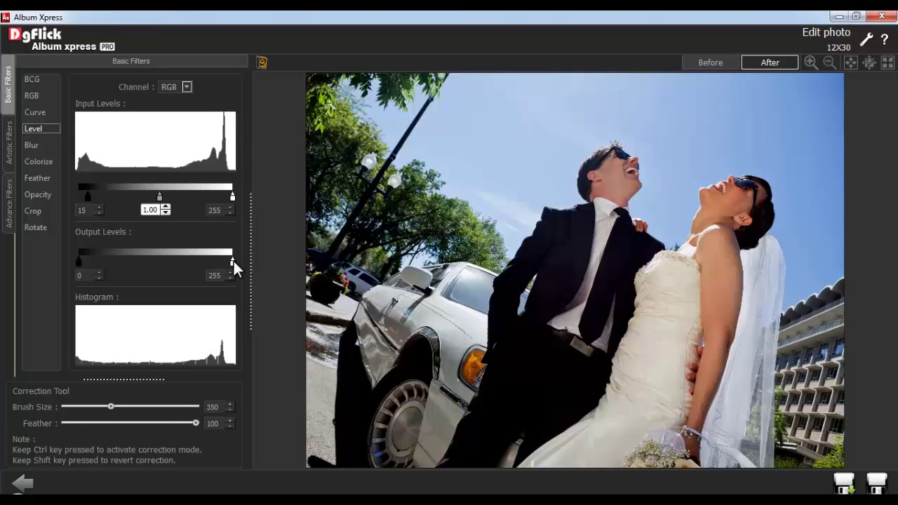
{"action": "left_click_drag", "start_coordinate": [234, 267], "coordinate": [228, 264]}
{"action": "left_click", "coordinate": [261, 62]}
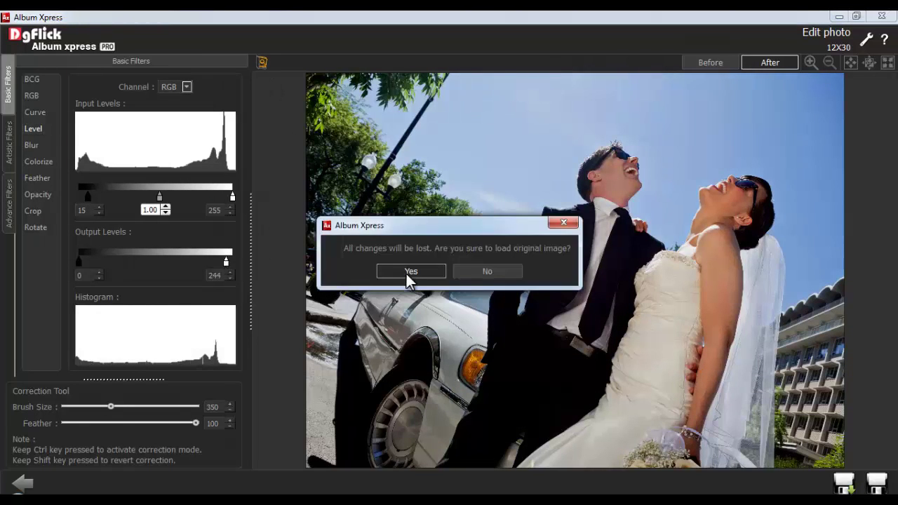
{"action": "left_click", "coordinate": [408, 272]}
Step: Try a blur of 20 on the photo and reset it
{"action": "left_click", "coordinate": [30, 143]}
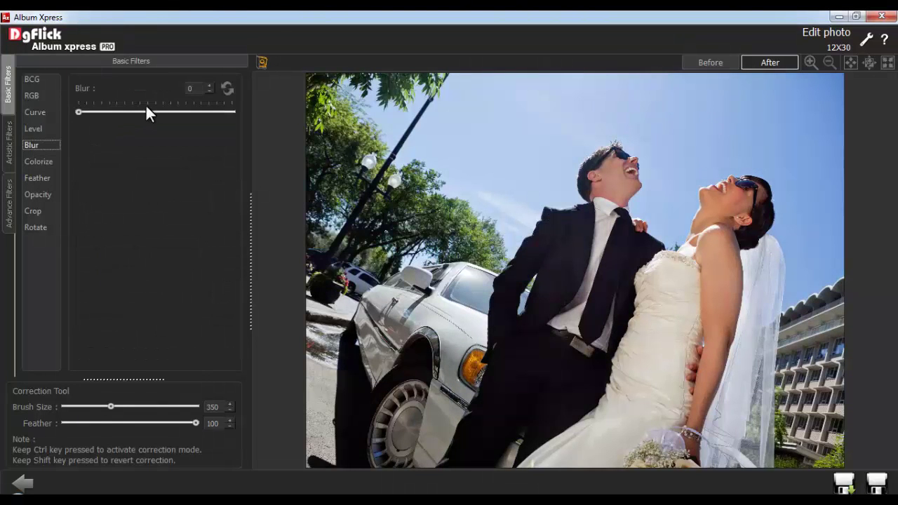
{"action": "left_click", "coordinate": [190, 88]}
{"action": "type", "text": "20"}
{"action": "key", "text": "Return"}
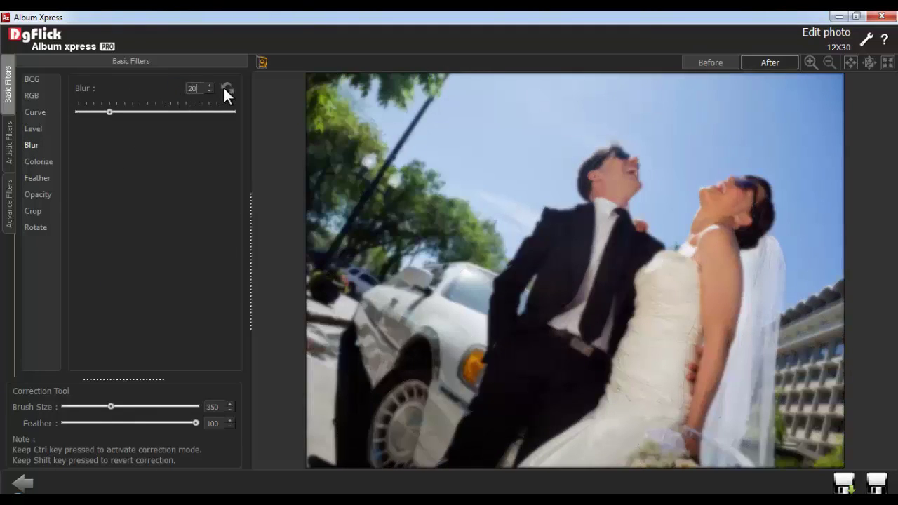
{"action": "left_click", "coordinate": [225, 90]}
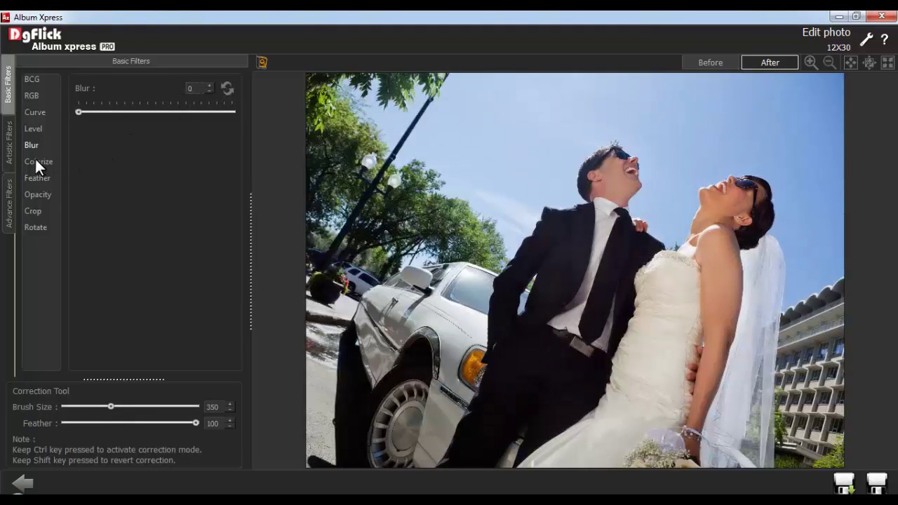
Step: Try colorizing the photo with a green sampled from the tree leaves at opacity 50 and level 7, and reset it
{"action": "left_click", "coordinate": [36, 162]}
{"action": "left_click", "coordinate": [191, 87]}
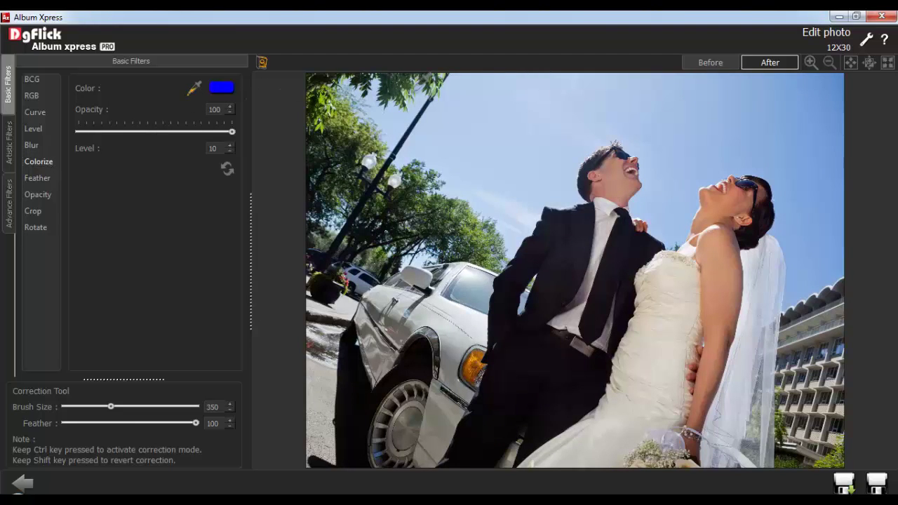
{"action": "left_click", "coordinate": [411, 89]}
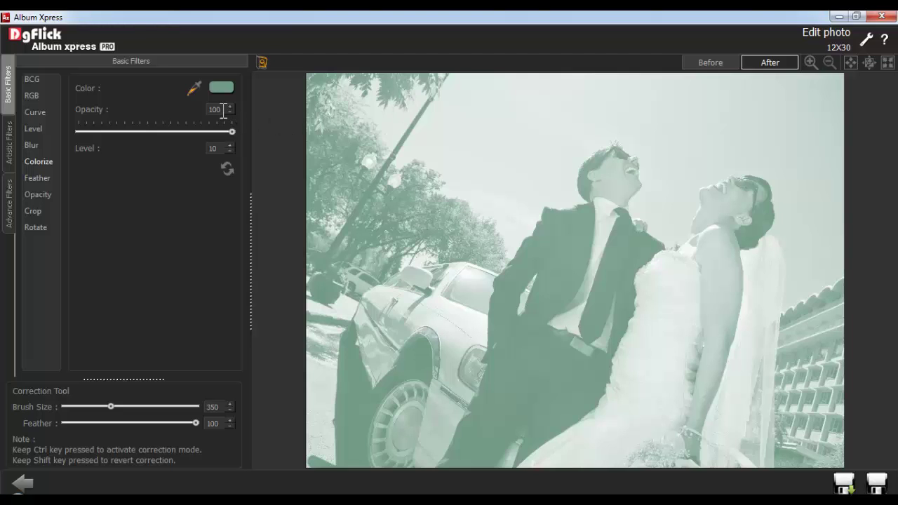
{"action": "left_click_drag", "start_coordinate": [223, 110], "coordinate": [205, 110]}
{"action": "type", "text": "50"}
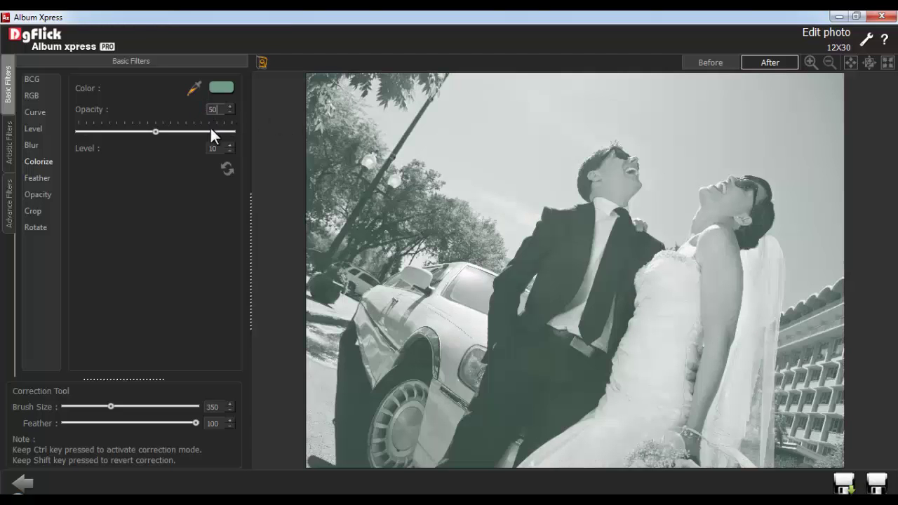
{"action": "double_click", "coordinate": [208, 148]}
{"action": "type", "text": "7"}
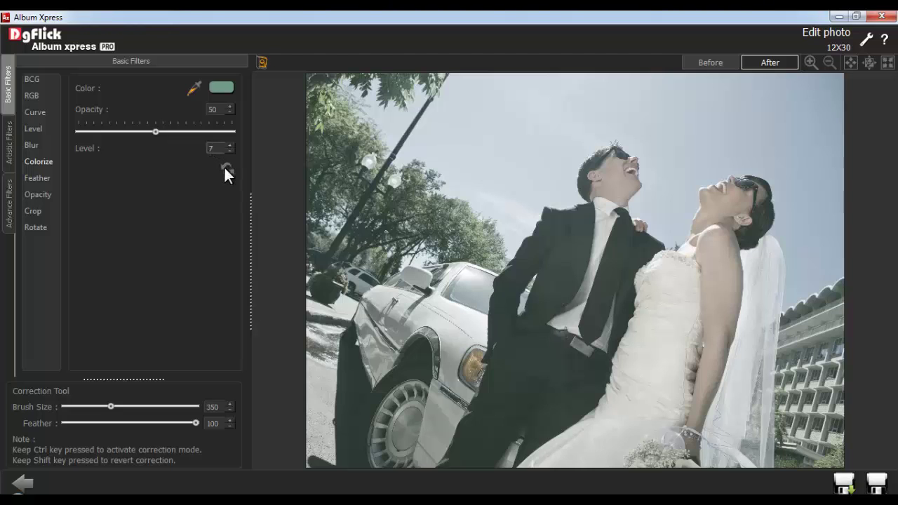
{"action": "left_click", "coordinate": [225, 168]}
Step: Try a feather of 50 on the photo's edges and reset it
{"action": "left_click", "coordinate": [38, 179]}
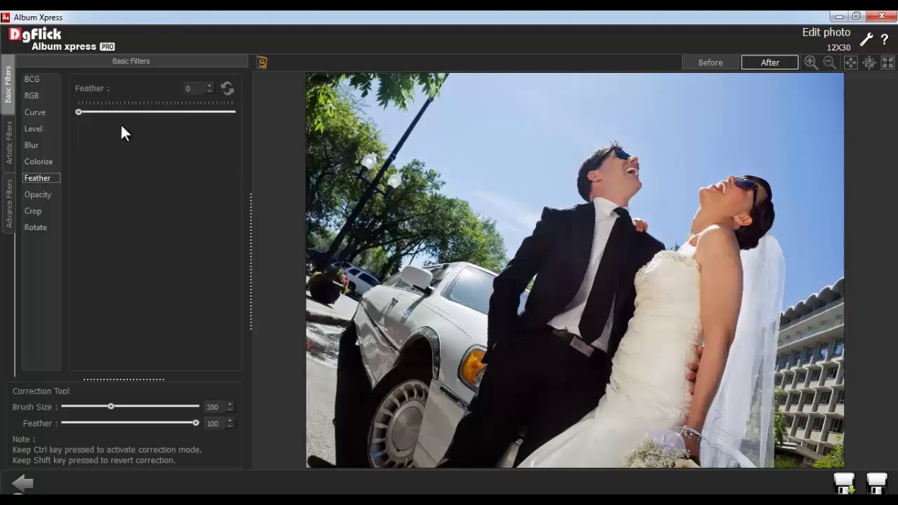
{"action": "left_click", "coordinate": [187, 88]}
{"action": "type", "text": "50"}
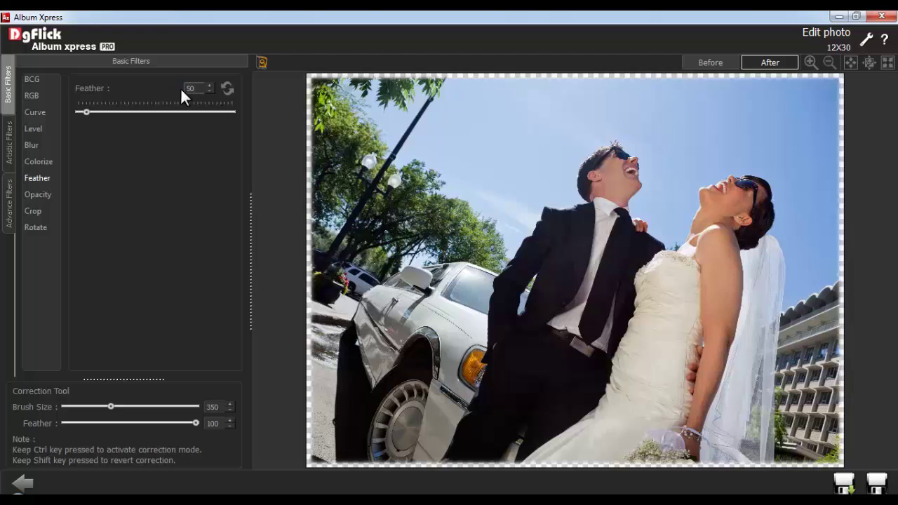
{"action": "left_click", "coordinate": [225, 86]}
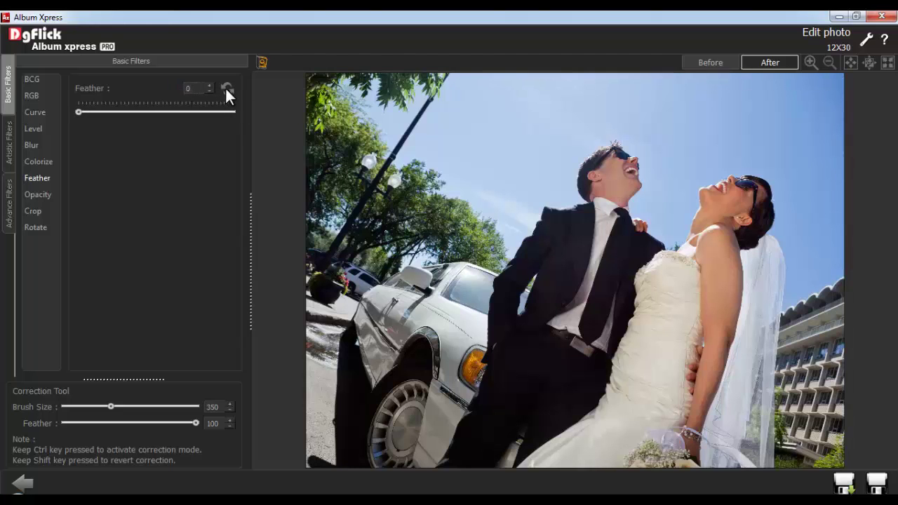
Step: Try reducing the photo's opacity to 76 and reset it
{"action": "left_click", "coordinate": [37, 194]}
{"action": "left_click_drag", "start_coordinate": [231, 112], "coordinate": [195, 112]}
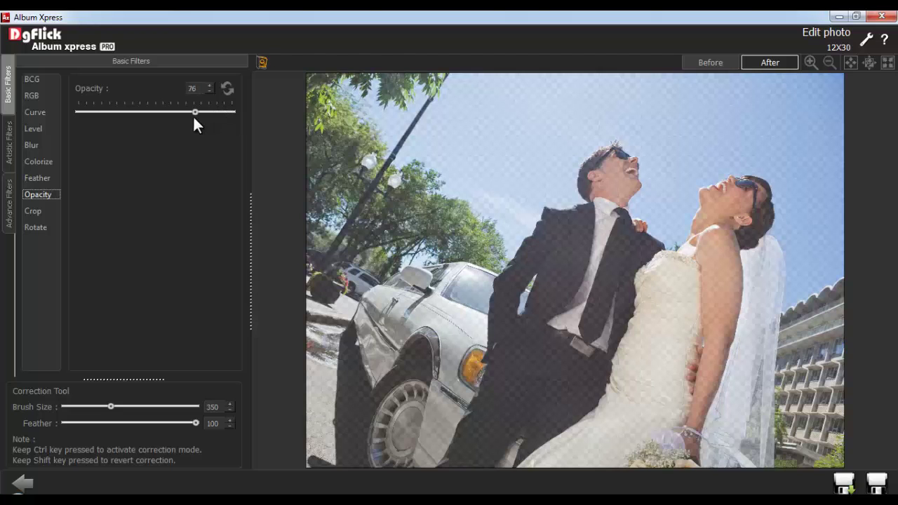
{"action": "left_click", "coordinate": [227, 89]}
Step: Try a 5 x 6 landscape crop frame, unlock its aspect ratio and resize it freely to about 4898 by 2352 pixels
{"action": "left_click", "coordinate": [33, 211]}
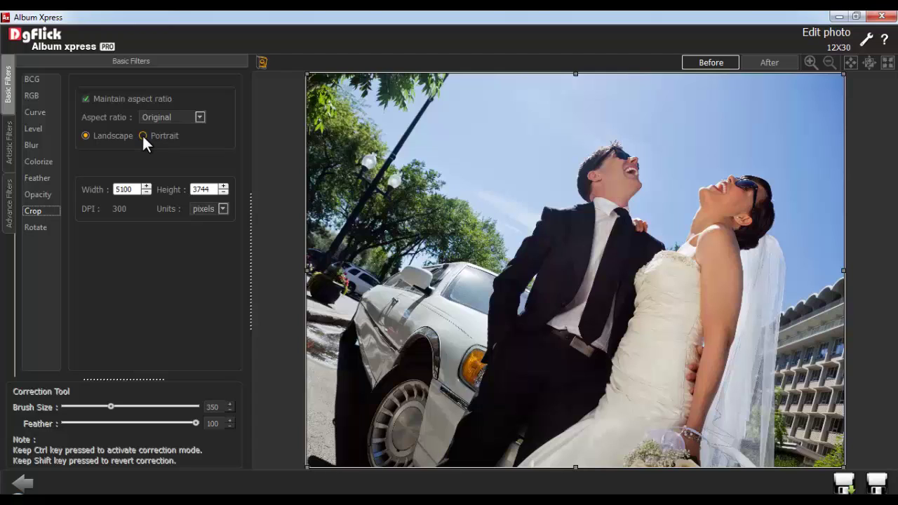
{"action": "left_click", "coordinate": [199, 117]}
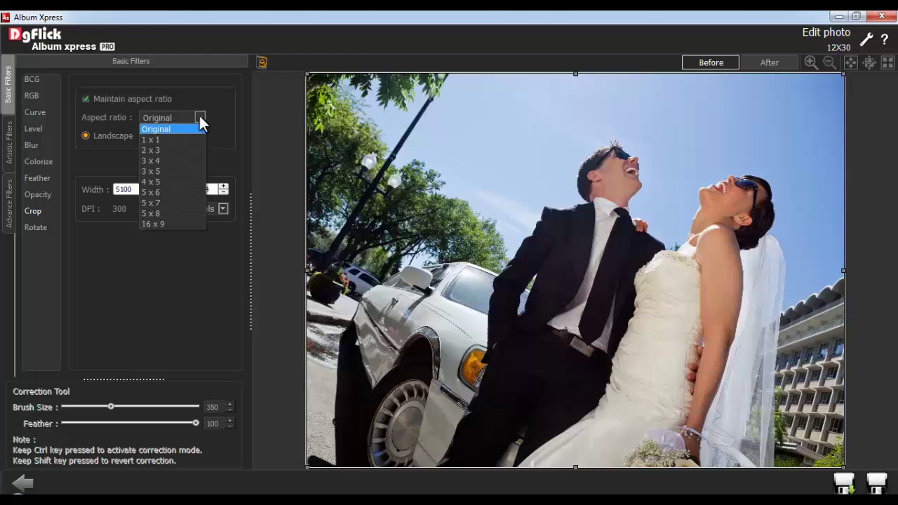
{"action": "left_click", "coordinate": [166, 191]}
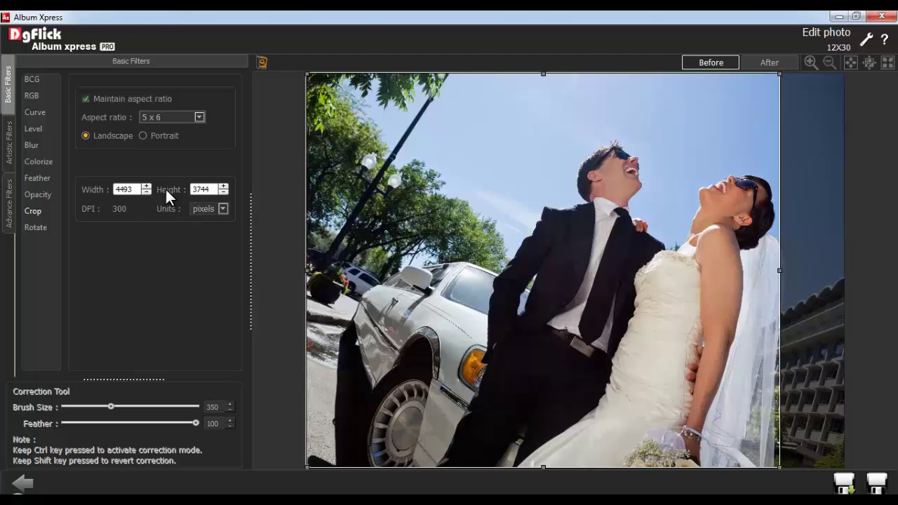
{"action": "left_click", "coordinate": [86, 98]}
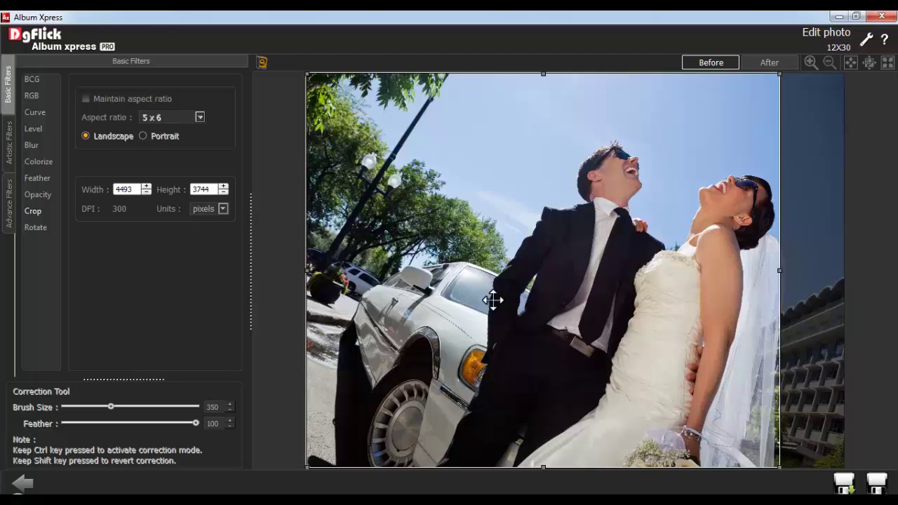
{"action": "left_click_drag", "start_coordinate": [779, 467], "coordinate": [865, 176]}
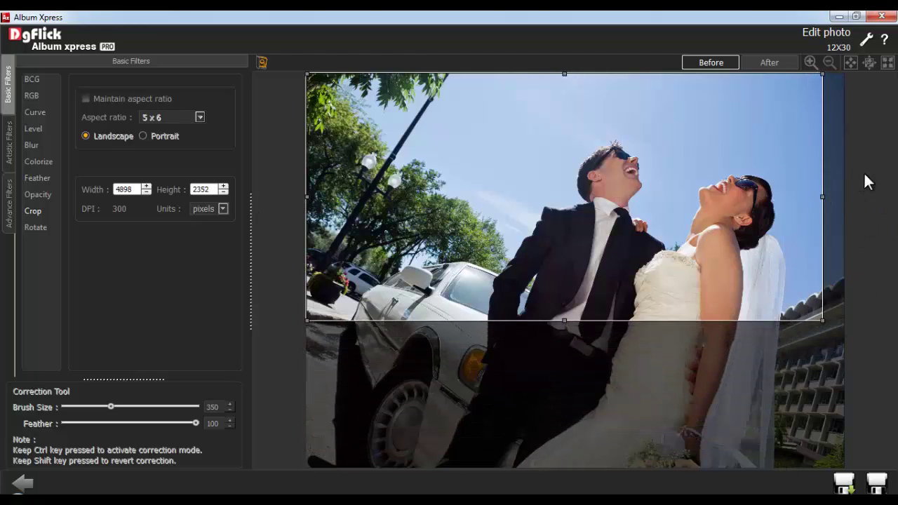
Step: Check the crop's width, height and unit options, and reload the original image to discard the crop frame
{"action": "double_click", "coordinate": [139, 186]}
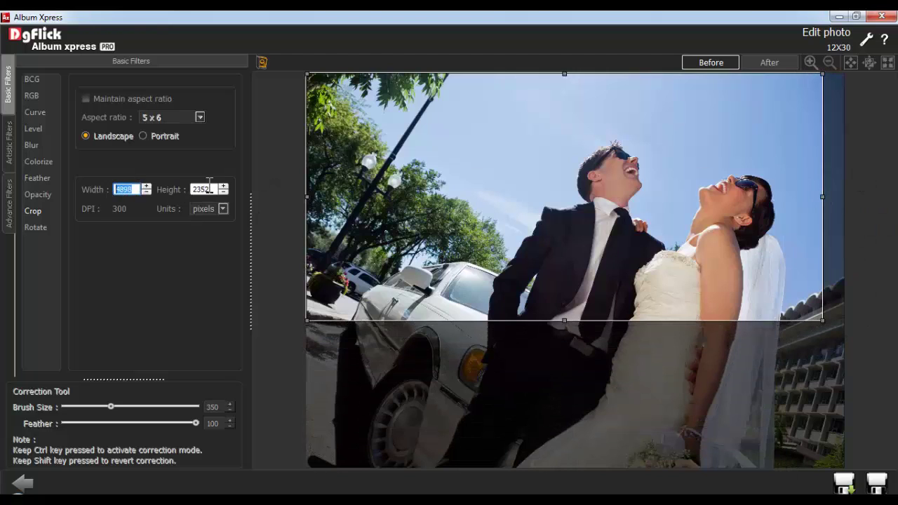
{"action": "key", "text": "Tab"}
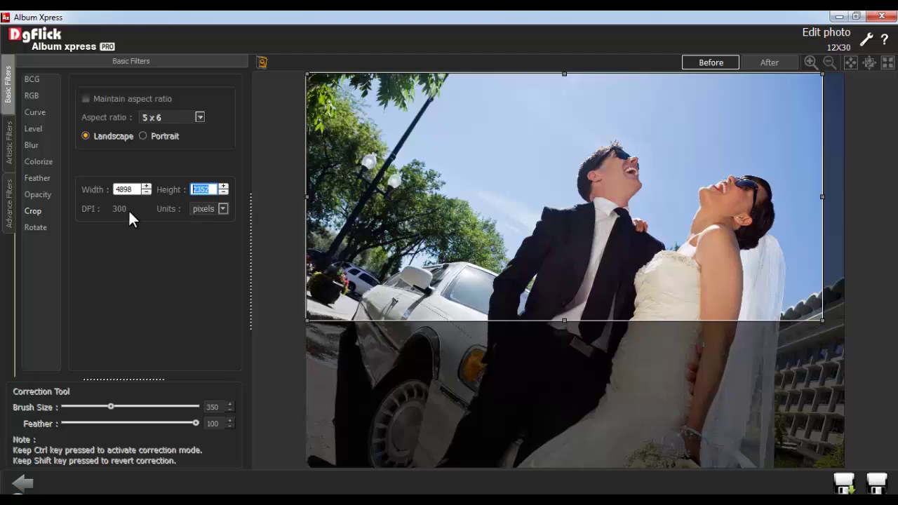
{"action": "left_click", "coordinate": [222, 209]}
{"action": "left_click", "coordinate": [217, 206]}
{"action": "left_click", "coordinate": [261, 62]}
{"action": "left_click", "coordinate": [408, 268]}
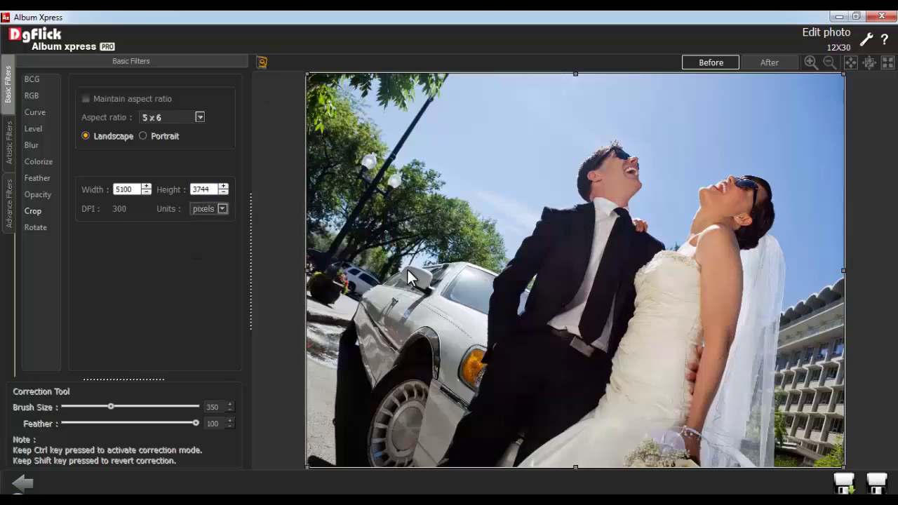
Step: Try rotating the photo by -10 degrees, hide the alignment grid, and reset the rotation
{"action": "left_click", "coordinate": [35, 229]}
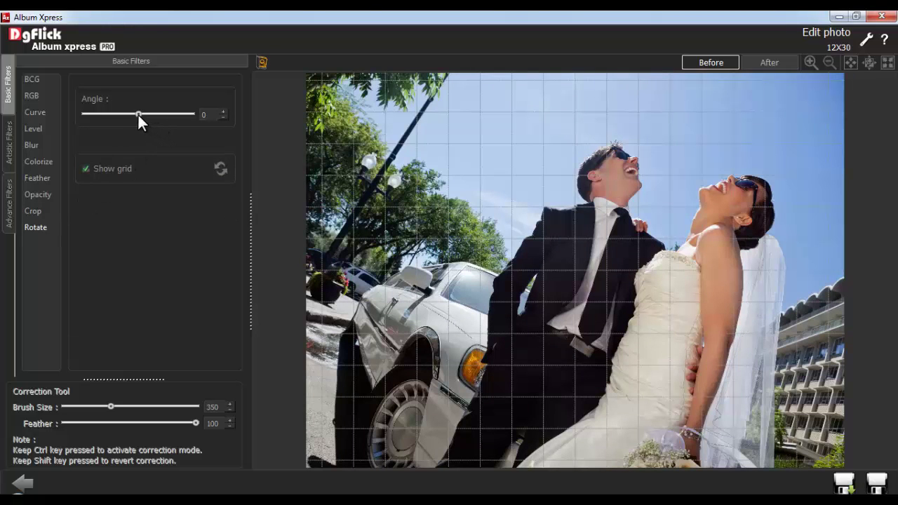
{"action": "left_click_drag", "start_coordinate": [138, 113], "coordinate": [123, 111]}
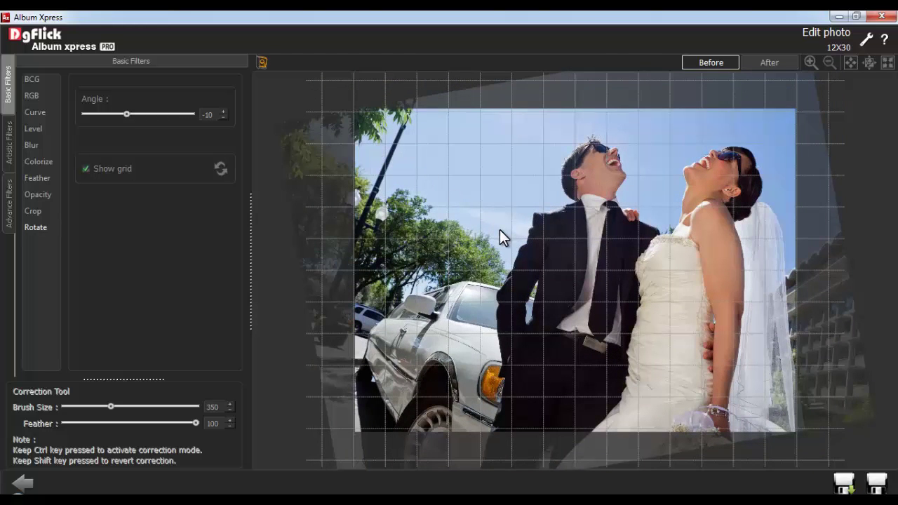
{"action": "left_click", "coordinate": [85, 169]}
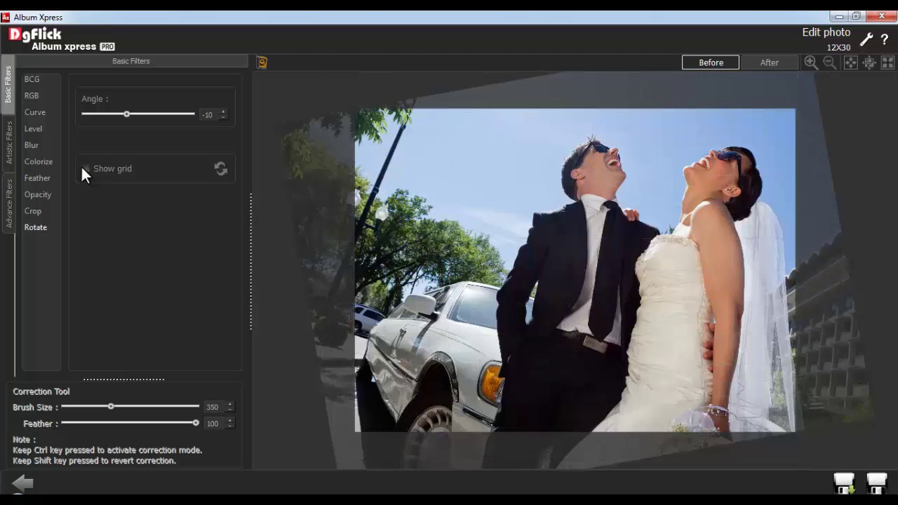
{"action": "left_click", "coordinate": [220, 169]}
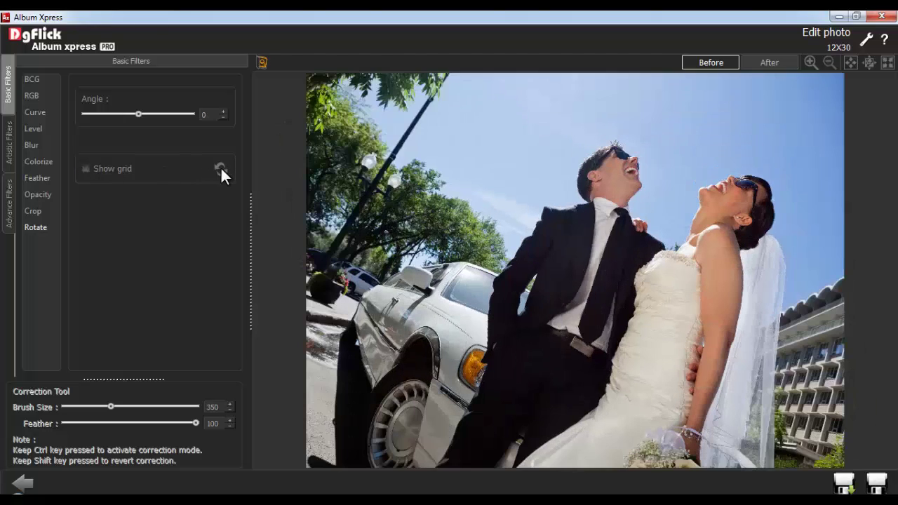
Step: Look through the artistic filters and their presets, from Mosaic, Ripple and Shift to Oil Paint, Sepia and Charcoal
{"action": "left_click", "coordinate": [8, 142]}
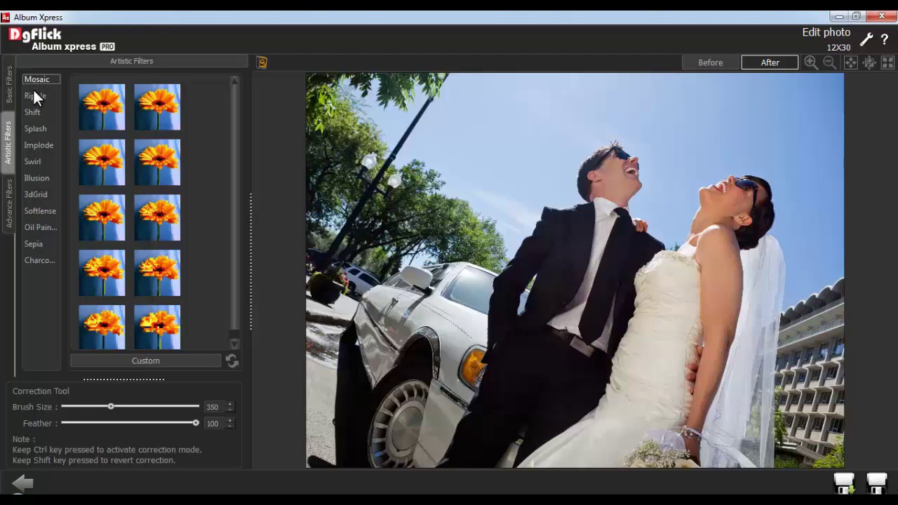
{"action": "left_click", "coordinate": [31, 95]}
{"action": "left_click", "coordinate": [31, 113]}
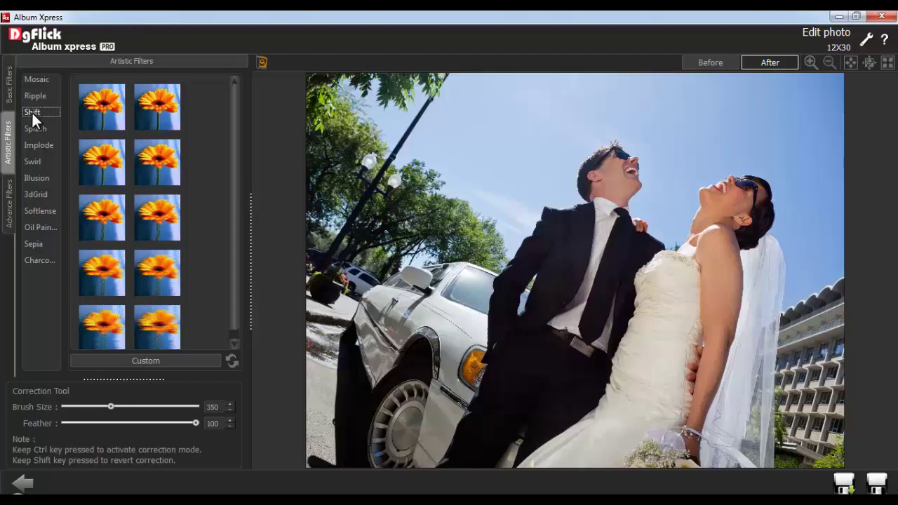
{"action": "left_click", "coordinate": [34, 128]}
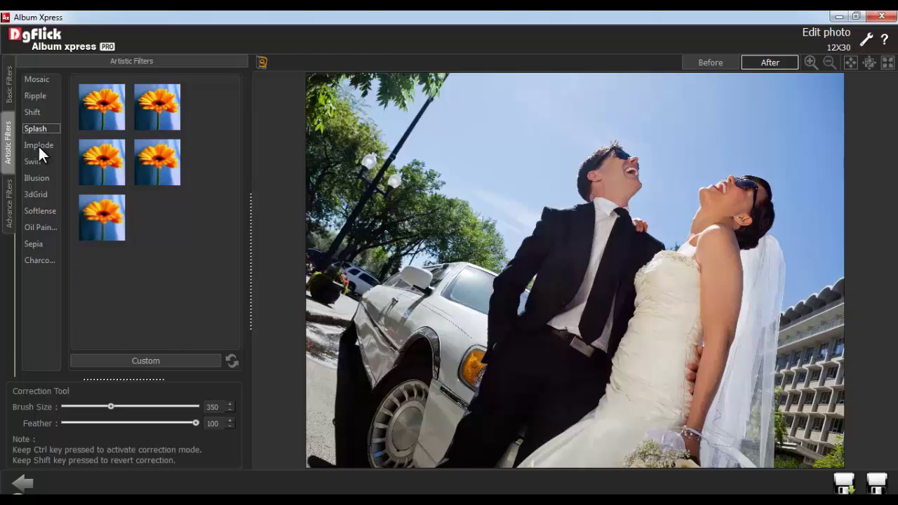
{"action": "left_click", "coordinate": [38, 144]}
{"action": "left_click", "coordinate": [32, 160]}
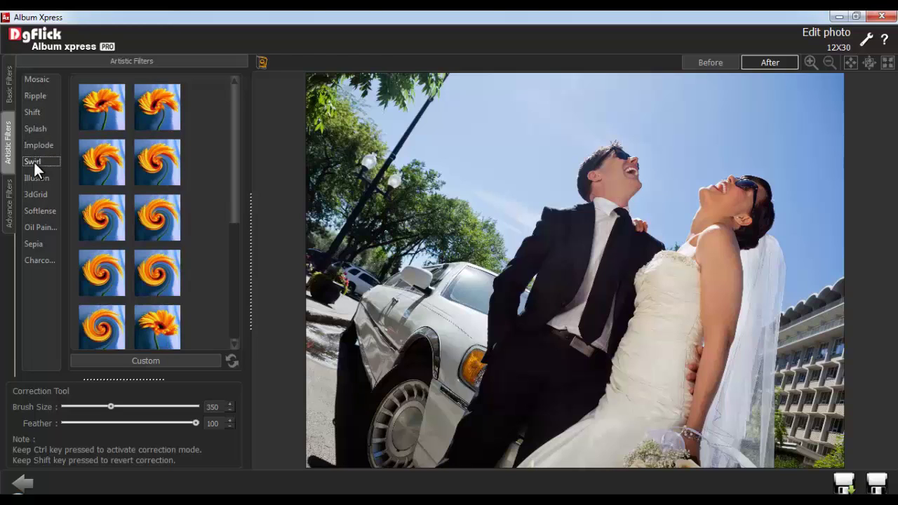
{"action": "left_click", "coordinate": [34, 178]}
{"action": "left_click", "coordinate": [33, 193]}
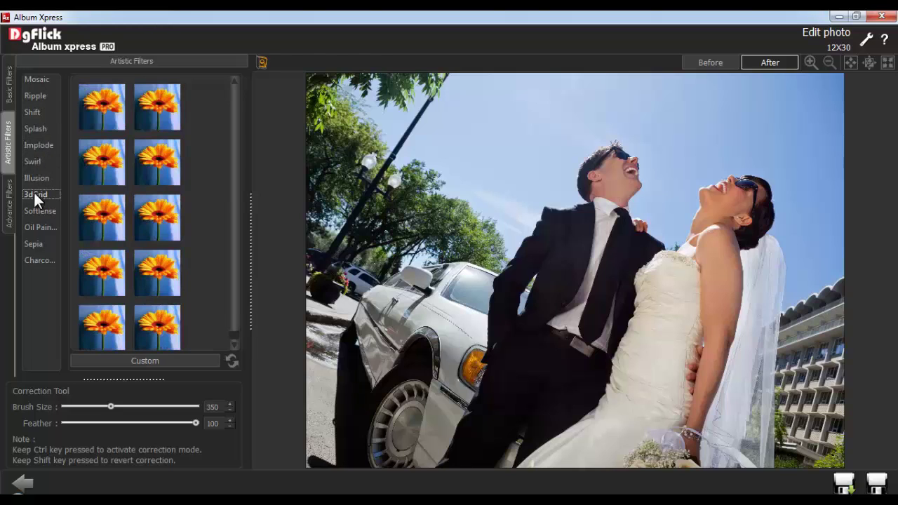
{"action": "left_click", "coordinate": [40, 215]}
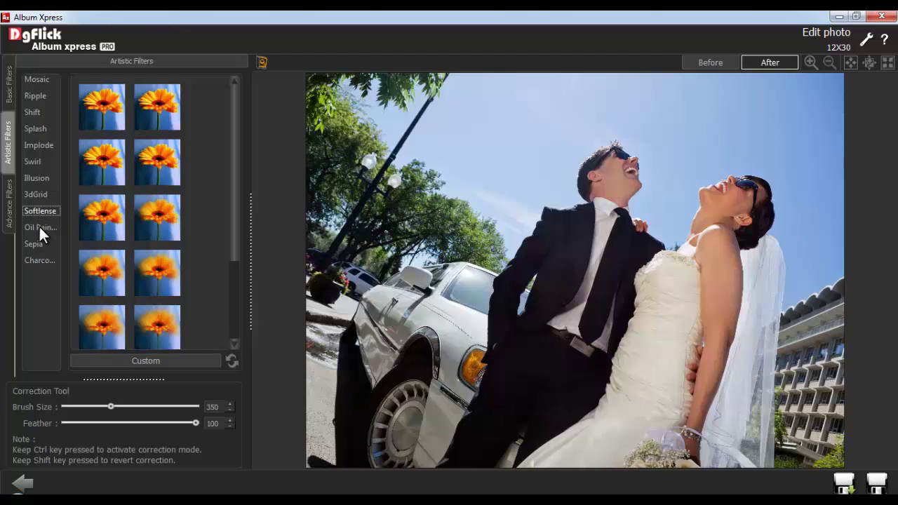
{"action": "left_click", "coordinate": [39, 227]}
{"action": "left_click", "coordinate": [34, 244]}
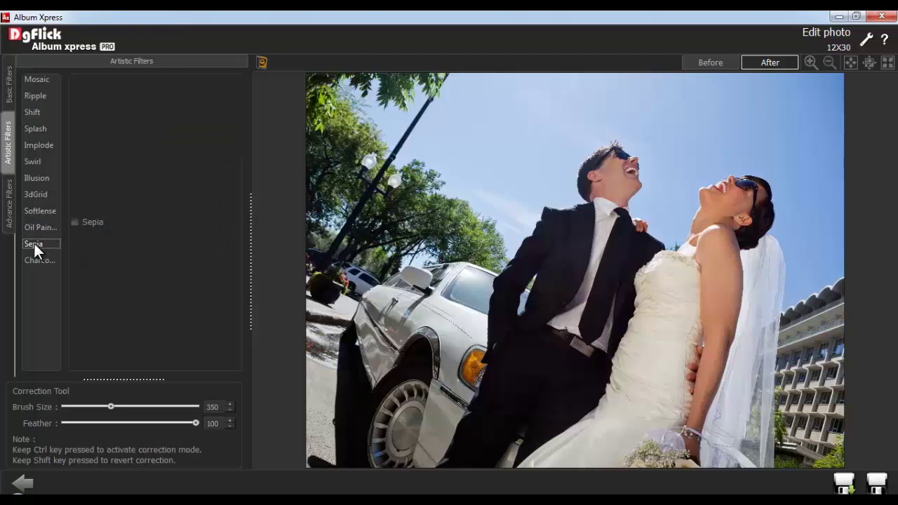
{"action": "left_click", "coordinate": [39, 261]}
Step: Try the Sepia filter on the photo and reload the original image to discard it
{"action": "left_click", "coordinate": [33, 243]}
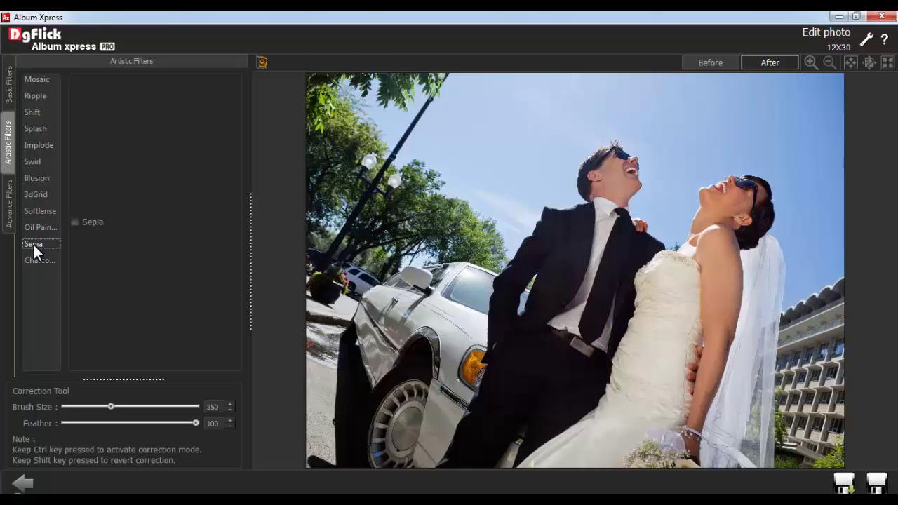
{"action": "left_click", "coordinate": [76, 223]}
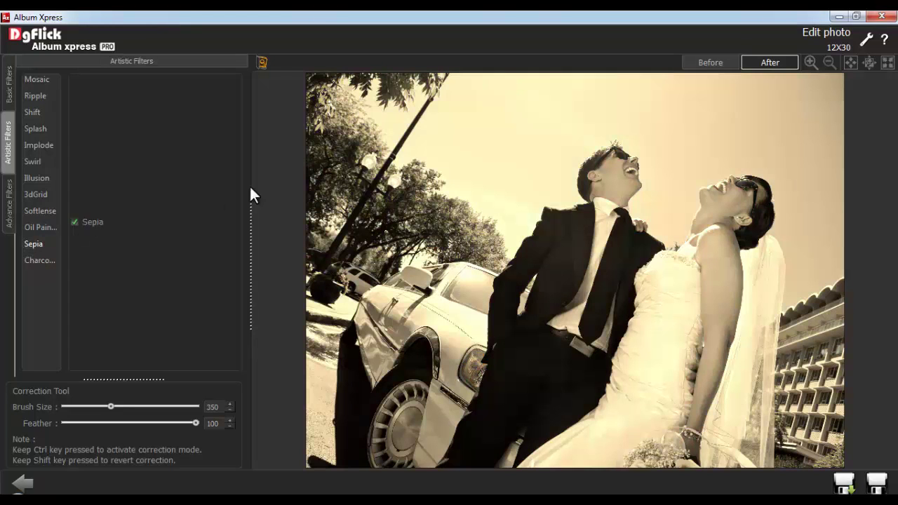
{"action": "left_click", "coordinate": [261, 61]}
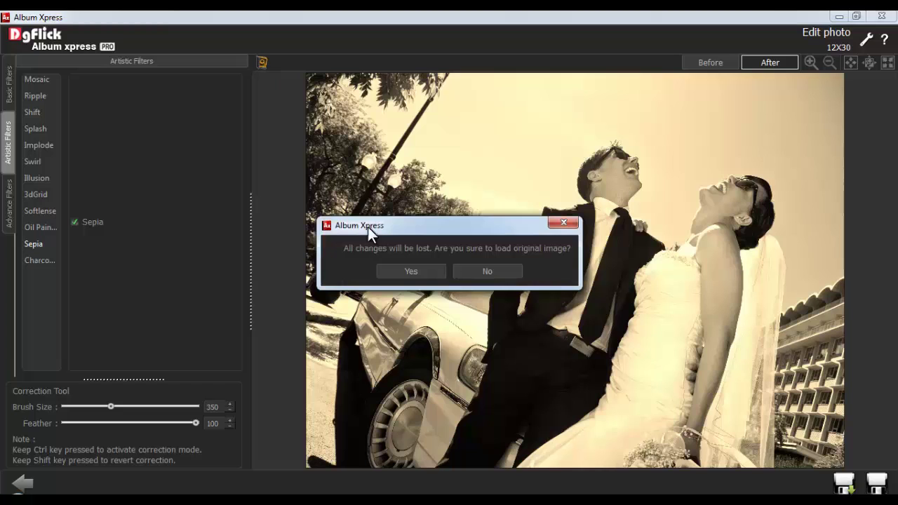
{"action": "left_click", "coordinate": [411, 270]}
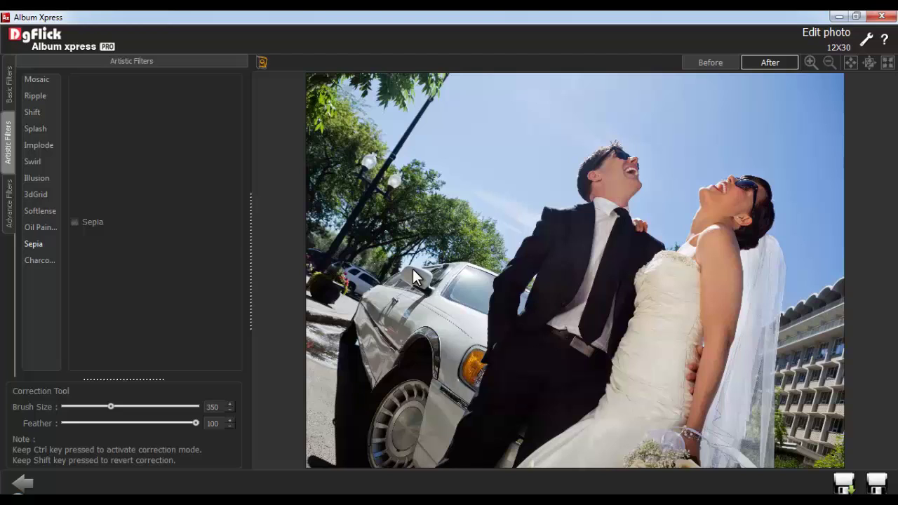
Step: Import all plugin files from the Photoshop plugins folder on Local Disk (E:) as advance filters
{"action": "left_click", "coordinate": [8, 208]}
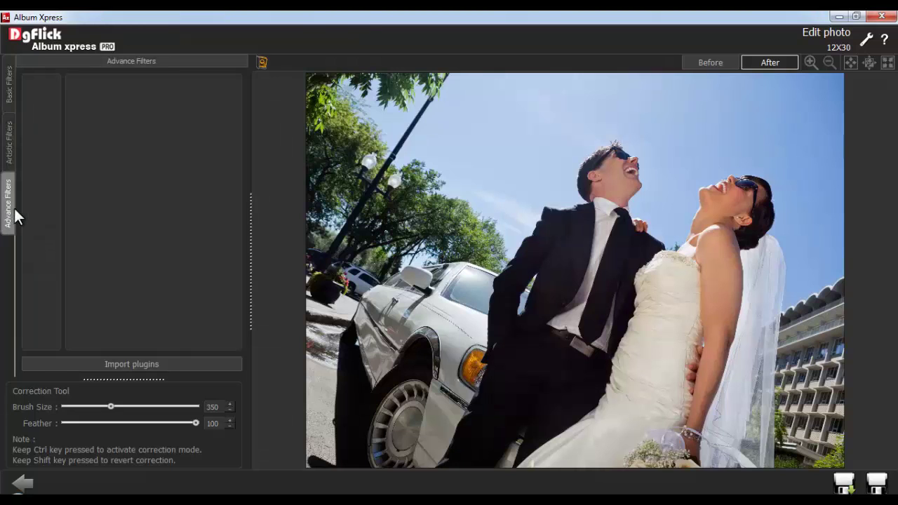
{"action": "left_click", "coordinate": [124, 361]}
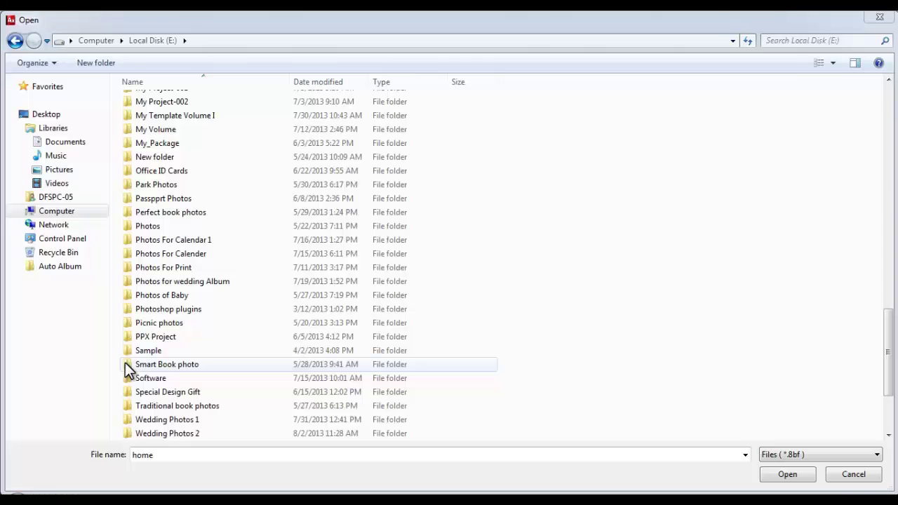
{"action": "double_click", "coordinate": [150, 316]}
{"action": "key", "text": "ctrl+a"}
{"action": "left_click", "coordinate": [806, 477]}
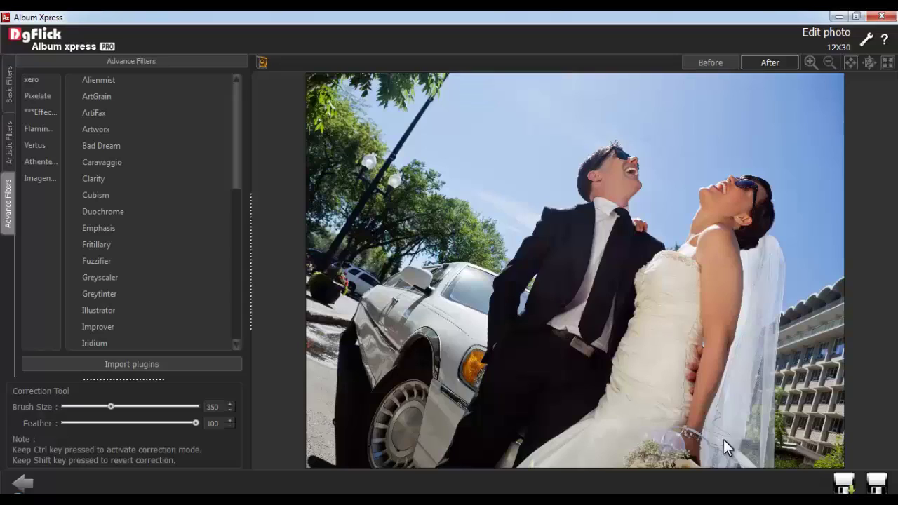
Step: Try the xero Bad Dream plugin filter on the photo and reload the original image
{"action": "left_click", "coordinate": [109, 146]}
{"action": "left_click", "coordinate": [578, 297]}
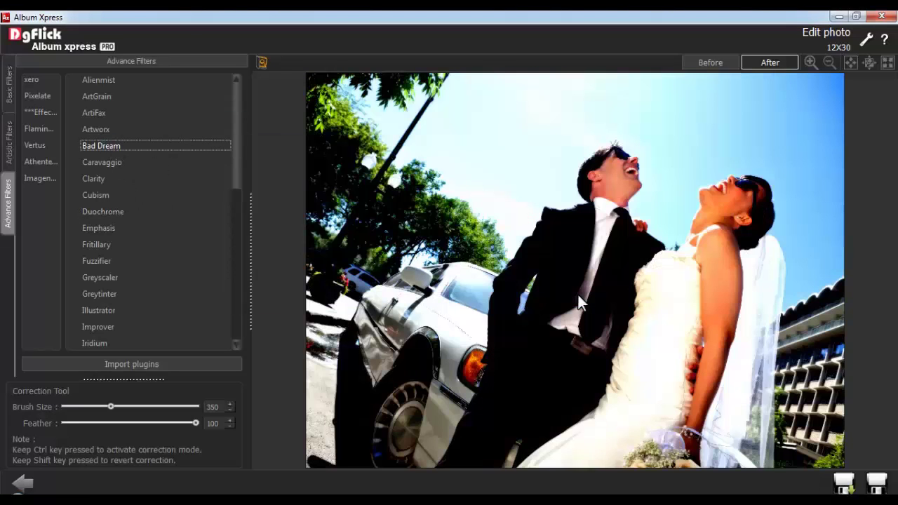
{"action": "left_click", "coordinate": [407, 268]}
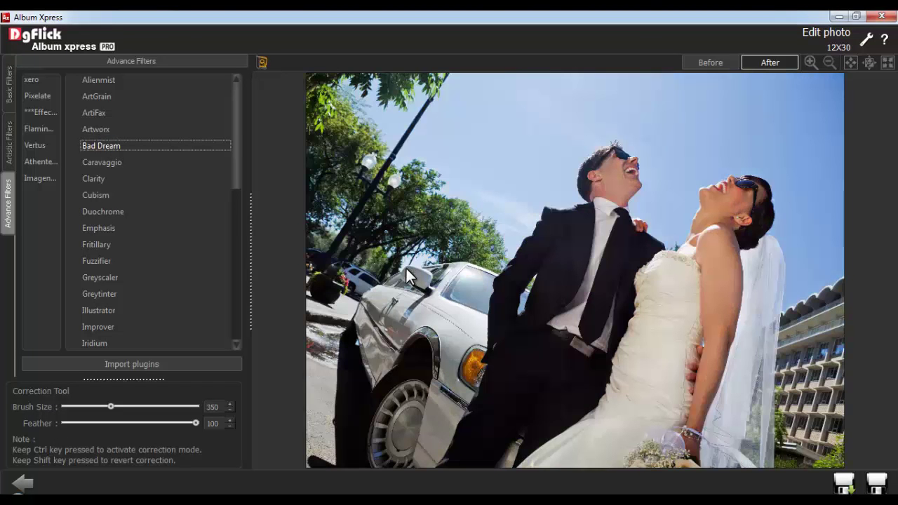
Step: Save the edited photo as a copy named A-11-copy2 and return to the album page
{"action": "left_click", "coordinate": [844, 484]}
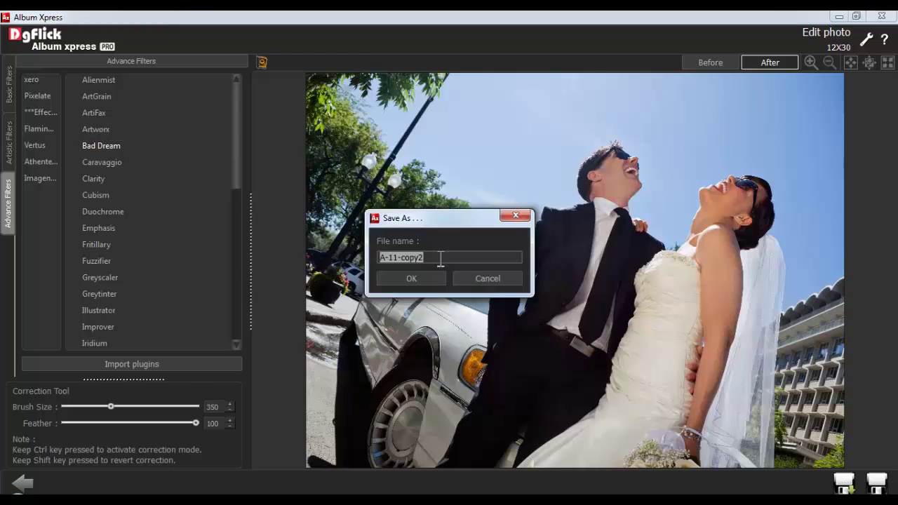
{"action": "left_click", "coordinate": [412, 278]}
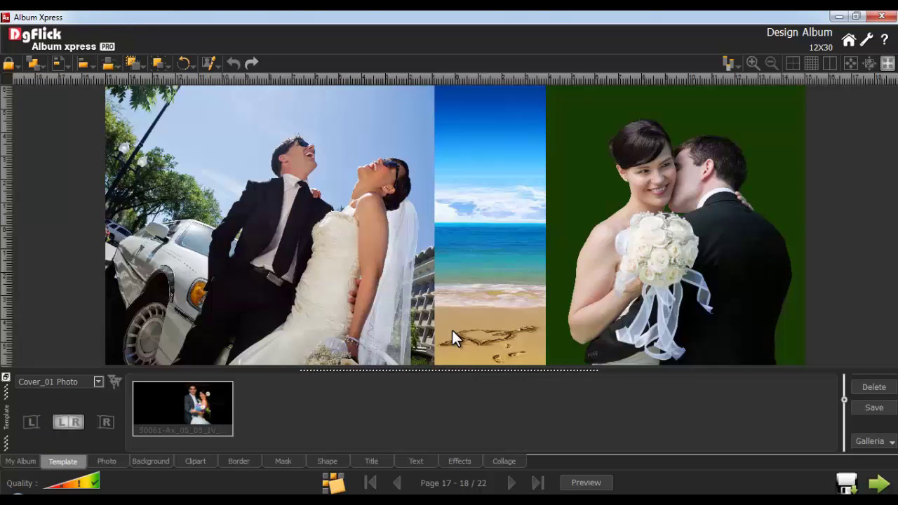
Step: Use the Lasso tool on the photo with the white car to outline the bride and groom
{"action": "left_click", "coordinate": [324, 253]}
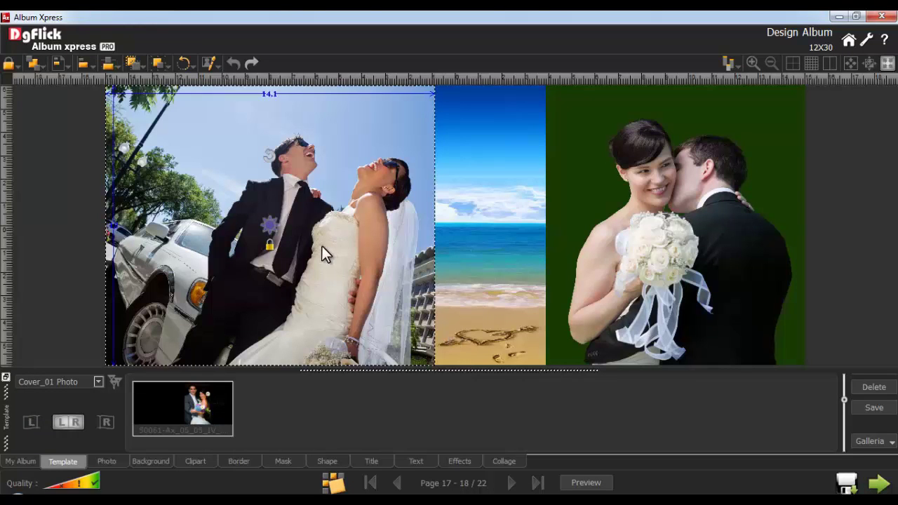
{"action": "left_click", "coordinate": [213, 60]}
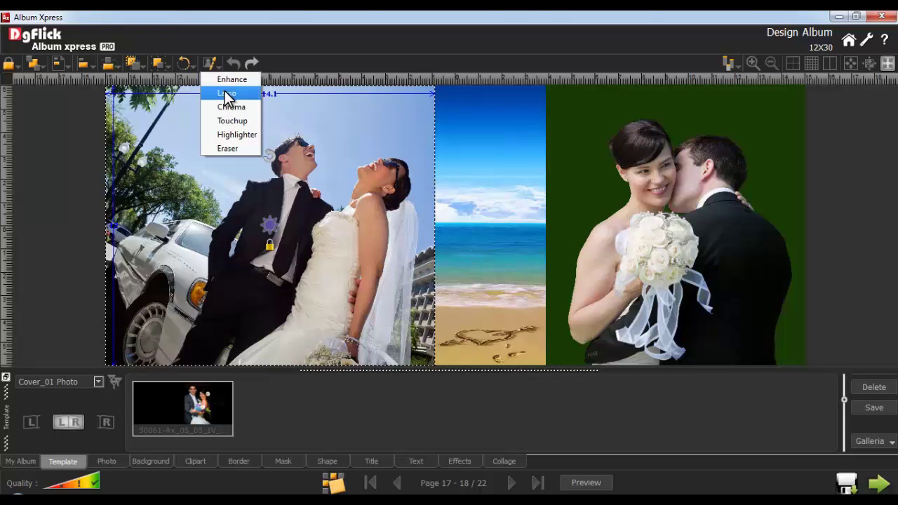
{"action": "left_click", "coordinate": [226, 93]}
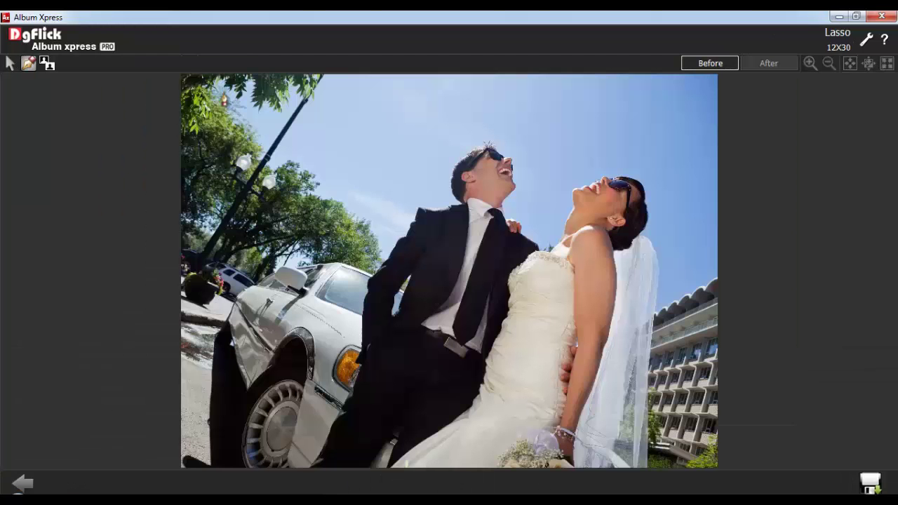
{"action": "scroll", "coordinate": [388, 412], "scroll_direction": "up", "scroll_amount": 5}
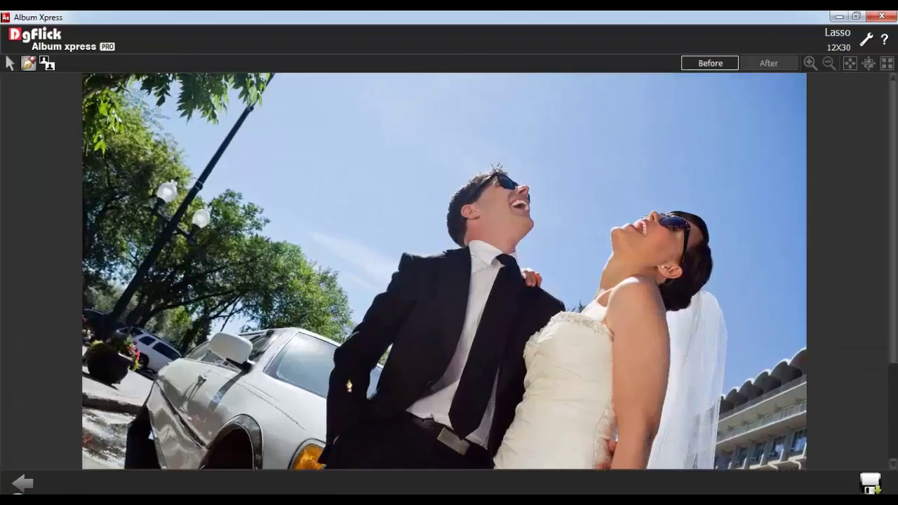
{"action": "mouse_move", "coordinate": [399, 389]}
{"action": "left_mouse_down"}
{"action": "mouse_move", "coordinate": [400, 150]}
{"action": "mouse_move", "coordinate": [476, 295]}
{"action": "mouse_move", "coordinate": [533, 172]}
{"action": "mouse_move", "coordinate": [637, 312]}
{"action": "mouse_move", "coordinate": [628, 400]}
{"action": "mouse_move", "coordinate": [480, 297]}
{"action": "mouse_move", "coordinate": [558, 260]}
{"action": "mouse_move", "coordinate": [642, 265]}
{"action": "mouse_move", "coordinate": [561, 258]}
{"action": "mouse_move", "coordinate": [529, 270]}
{"action": "mouse_move", "coordinate": [610, 263]}
{"action": "mouse_move", "coordinate": [563, 326]}
{"action": "mouse_move", "coordinate": [527, 293]}
{"action": "left_mouse_up"}
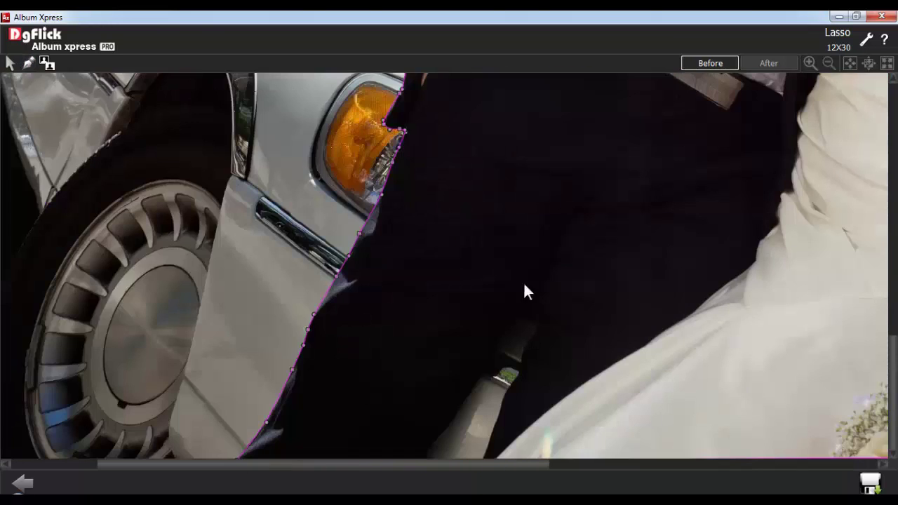
Step: Exclude the gaps inside the groom's arm and between his legs from the lasso selection
{"action": "left_click", "coordinate": [851, 64]}
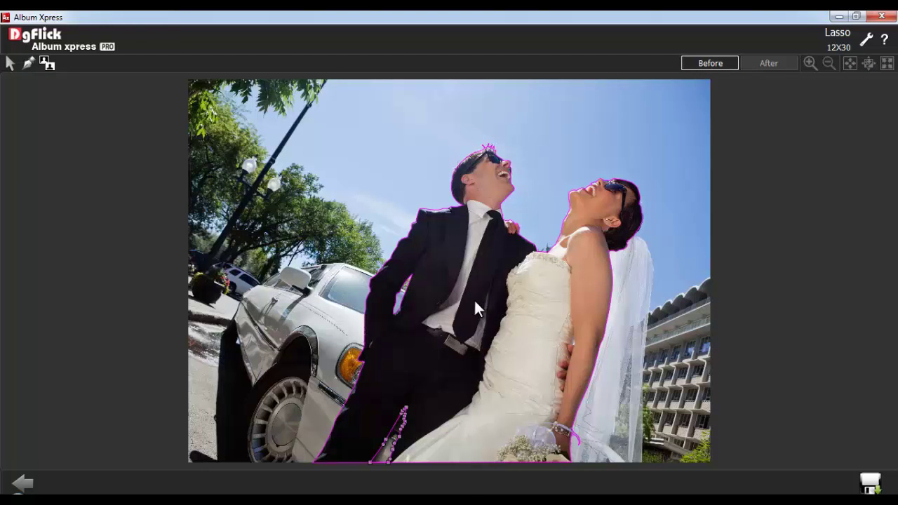
{"action": "left_click_drag", "start_coordinate": [403, 294], "coordinate": [401, 293]}
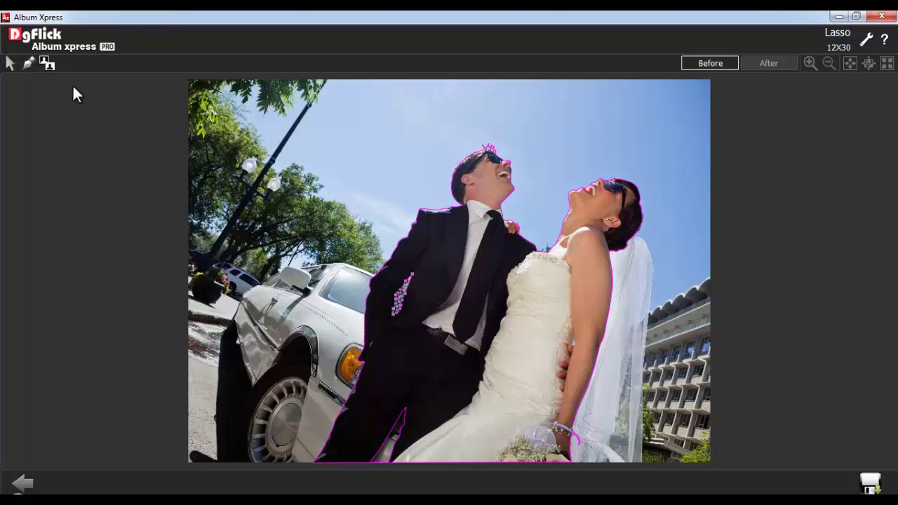
{"action": "left_click", "coordinate": [45, 63]}
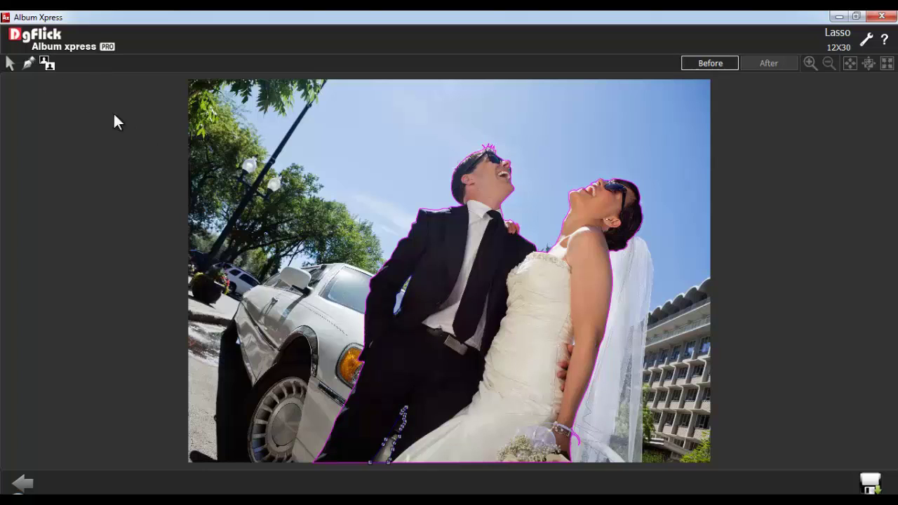
Step: Preview the couple's cutout and save it as A-11-copy2-copy to place it on the beach background
{"action": "left_click", "coordinate": [767, 62]}
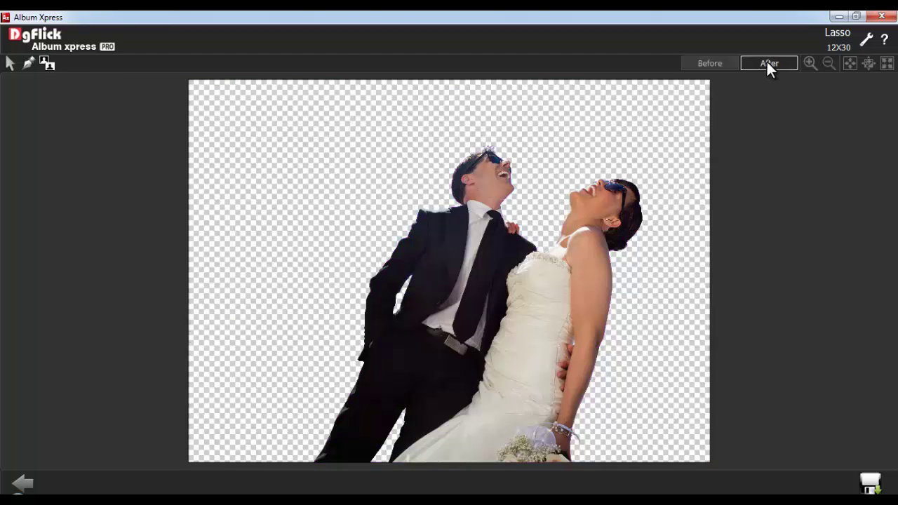
{"action": "left_click", "coordinate": [870, 483]}
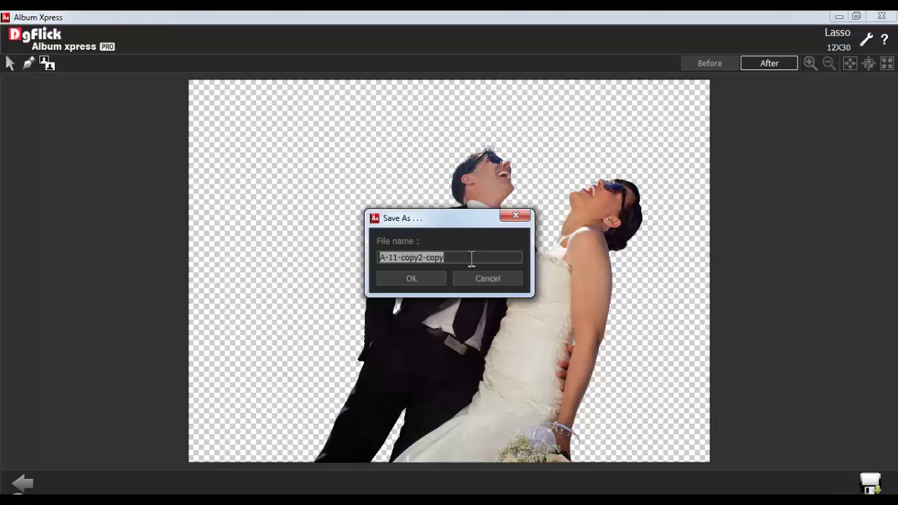
{"action": "left_click_drag", "start_coordinate": [471, 256], "coordinate": [371, 254]}
{"action": "left_click", "coordinate": [409, 278]}
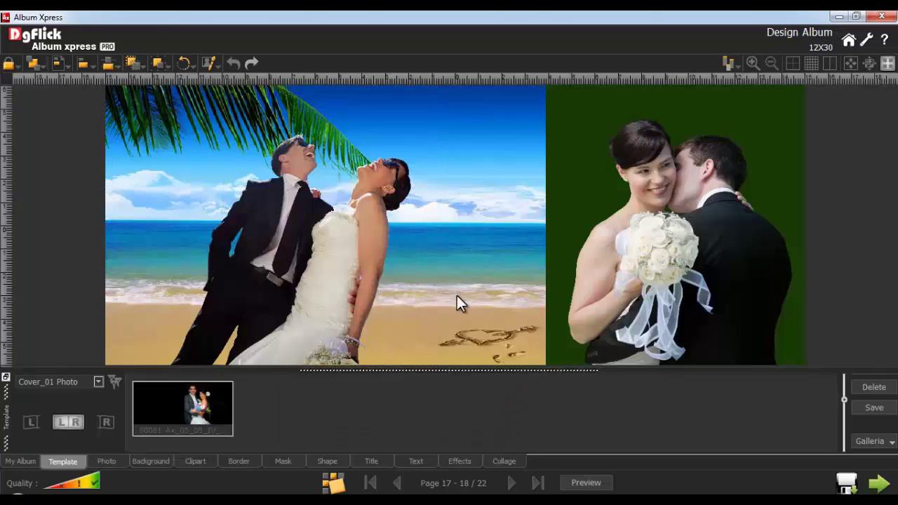
Step: Use Chroma on the bouquet couple's photo to remove its dark green background
{"action": "left_click", "coordinate": [651, 246]}
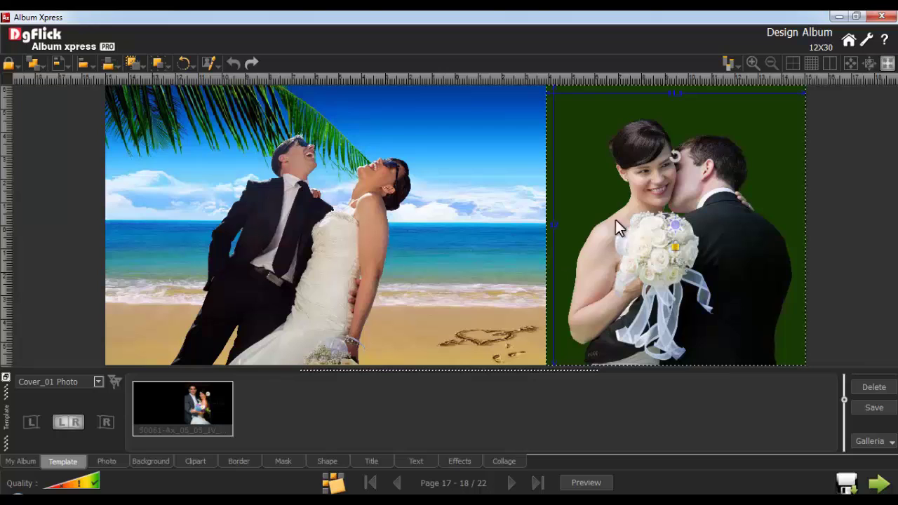
{"action": "left_click", "coordinate": [209, 65]}
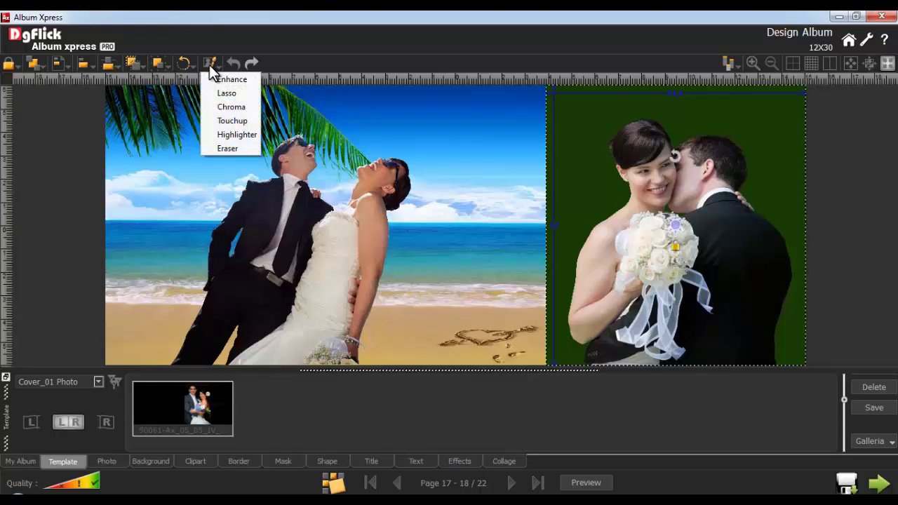
{"action": "left_click", "coordinate": [229, 108]}
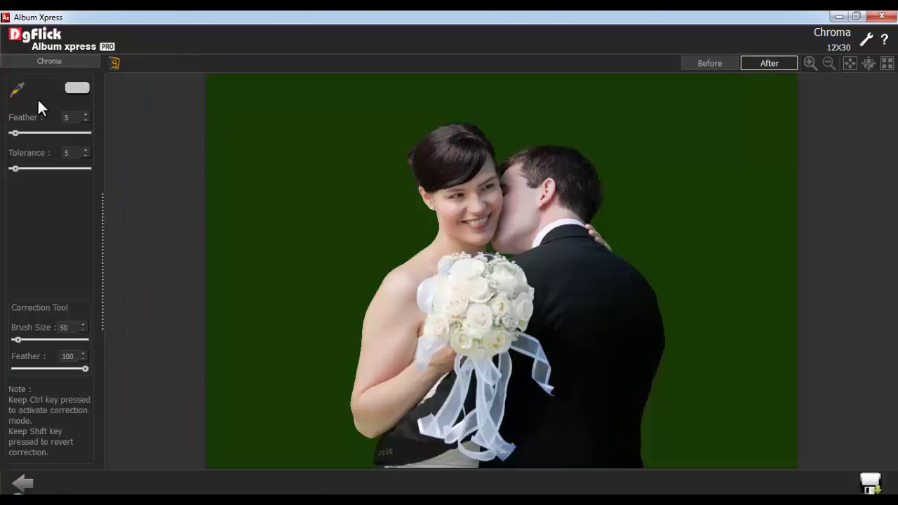
{"action": "left_click", "coordinate": [17, 89]}
{"action": "left_click", "coordinate": [395, 175]}
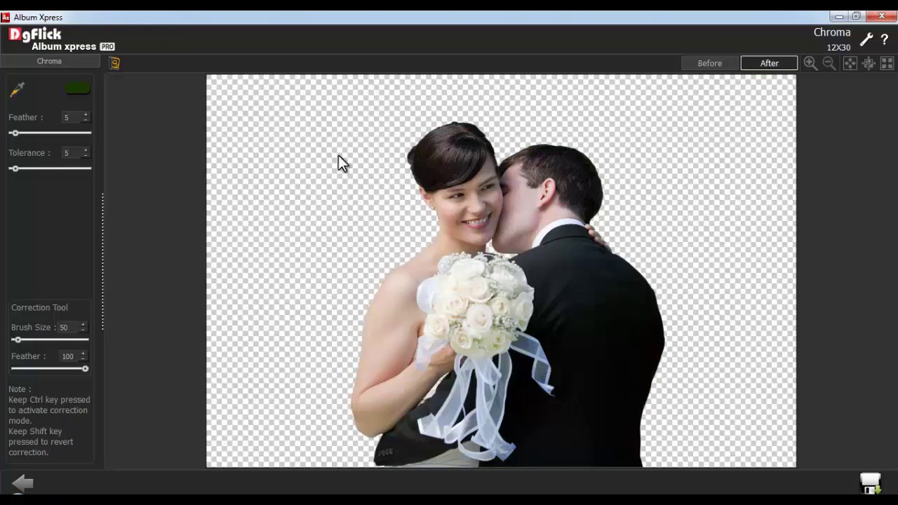
Step: Review the Chroma feather, tolerance and correction brush settings, and save the cutout as a copy named A-33-copy3
{"action": "double_click", "coordinate": [70, 117]}
{"action": "double_click", "coordinate": [68, 151]}
{"action": "double_click", "coordinate": [68, 327]}
{"action": "double_click", "coordinate": [73, 355]}
{"action": "left_click", "coordinate": [875, 481]}
{"action": "left_click_drag", "start_coordinate": [447, 260], "coordinate": [371, 256]}
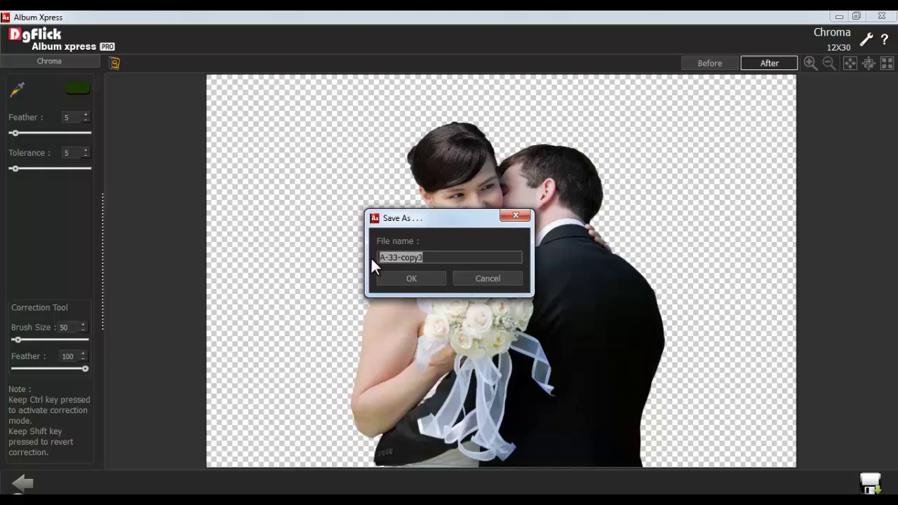
{"action": "left_click", "coordinate": [412, 276]}
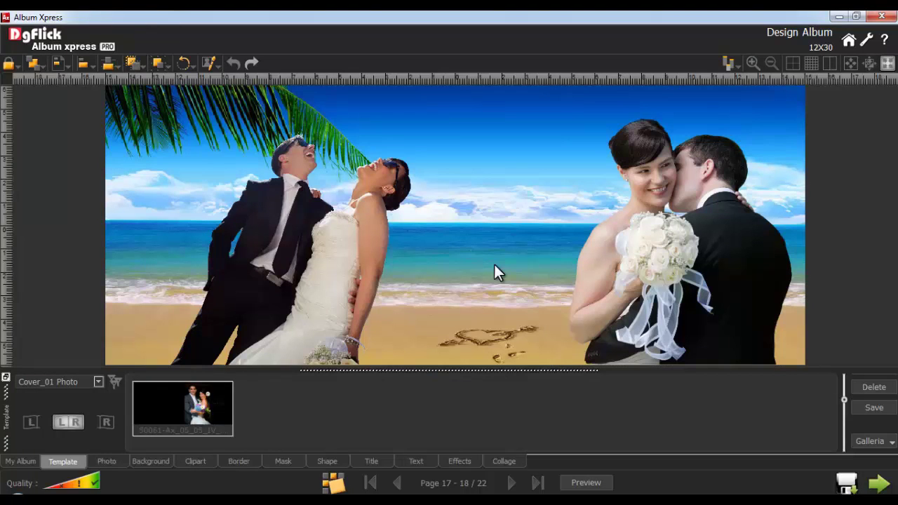
Step: Open the bouquet couple's photo in Touchup and define a clone source point on the bride's cheek
{"action": "left_click", "coordinate": [684, 258]}
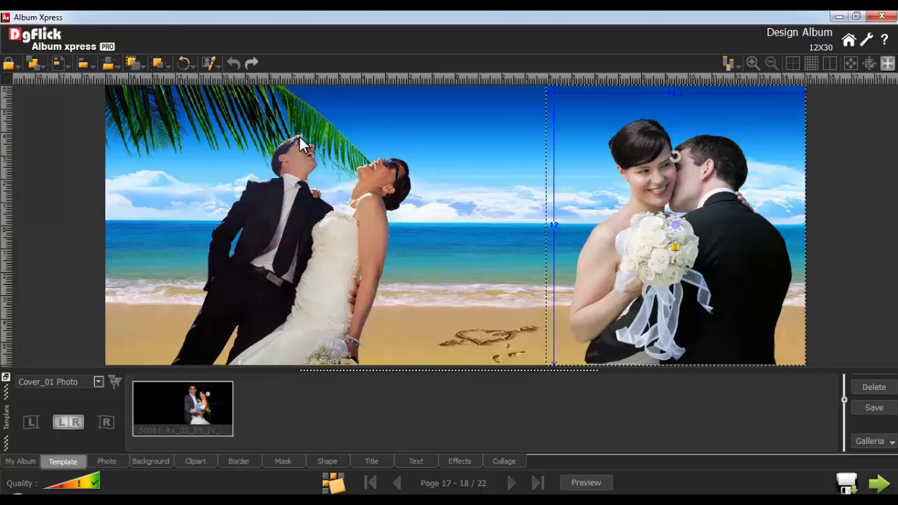
{"action": "left_click", "coordinate": [212, 64]}
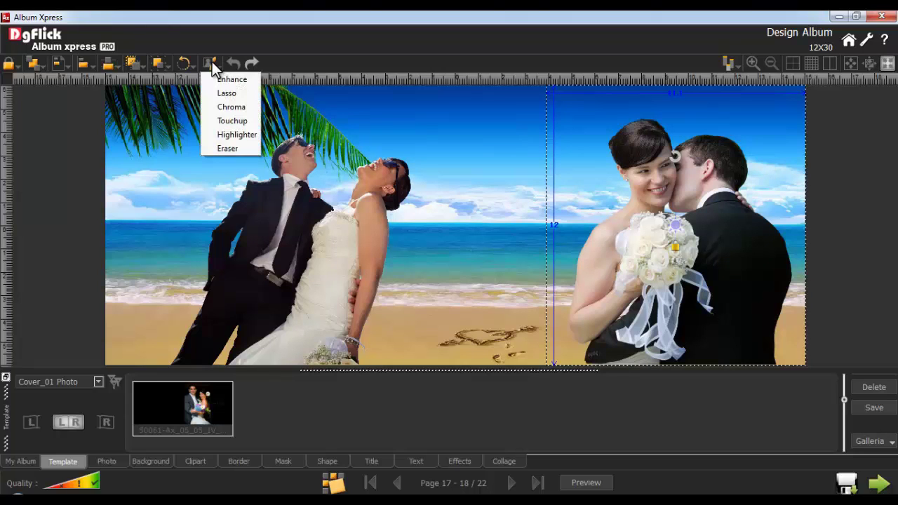
{"action": "left_click", "coordinate": [227, 122]}
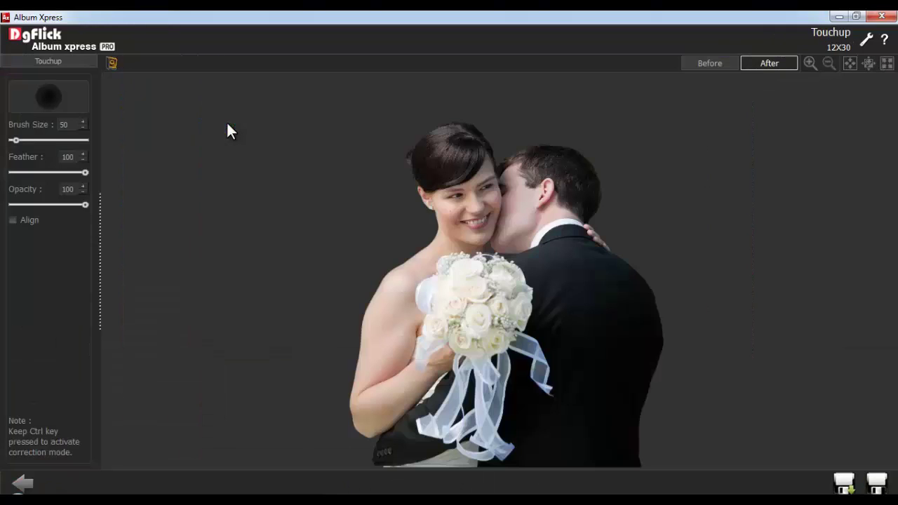
{"action": "double_click", "coordinate": [77, 124]}
{"action": "mouse_move", "coordinate": [77, 157]}
{"action": "left_mouse_down"}
{"action": "mouse_move", "coordinate": [56, 159]}
{"action": "mouse_move", "coordinate": [63, 186]}
{"action": "mouse_move", "coordinate": [54, 186]}
{"action": "left_mouse_up"}
{"action": "left_click", "coordinate": [442, 205]}
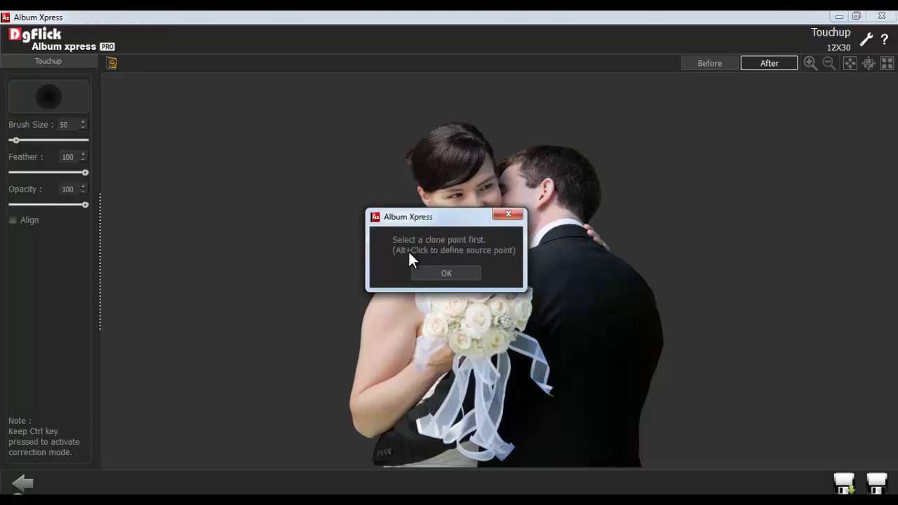
{"action": "left_click", "coordinate": [446, 273]}
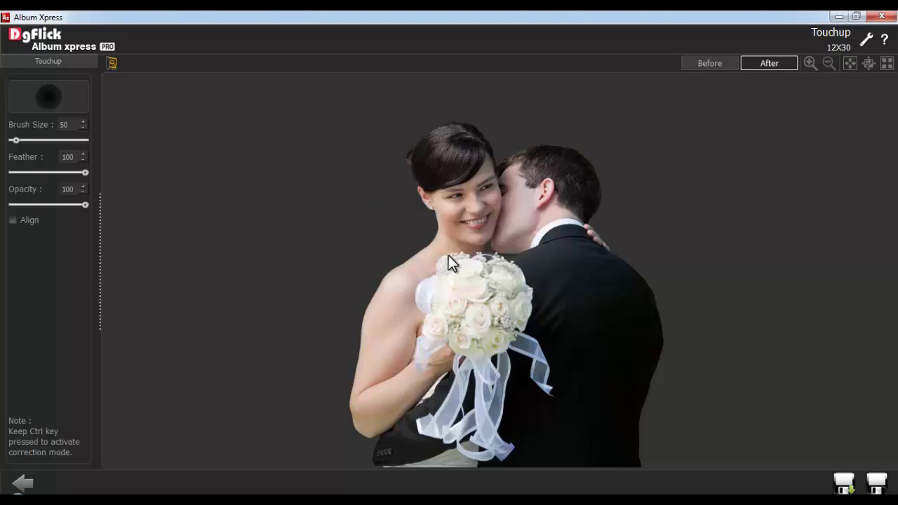
{"action": "scroll", "coordinate": [448, 255], "scroll_direction": "up", "scroll_amount": 4}
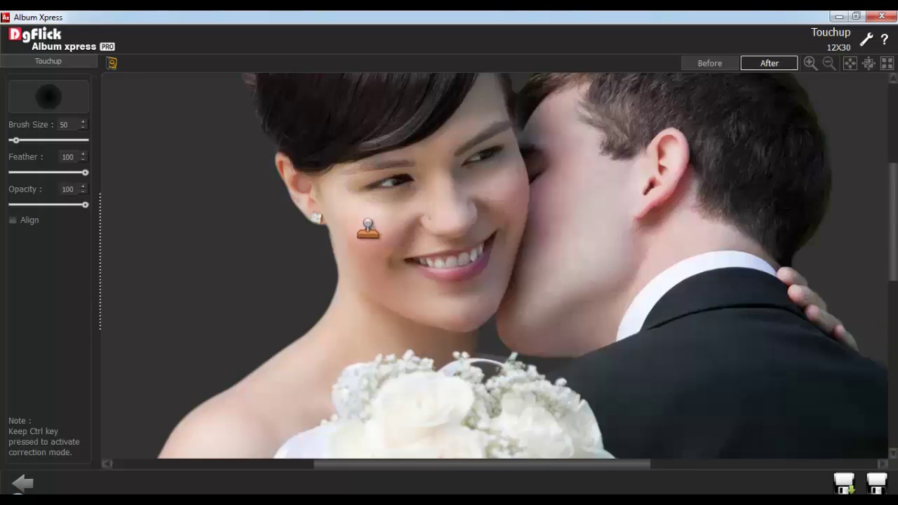
{"action": "left_click", "coordinate": [376, 230], "text": "ctrl"}
Step: Save the touched-up photo as a copy named A-33-copy3-copy
{"action": "left_click", "coordinate": [847, 482]}
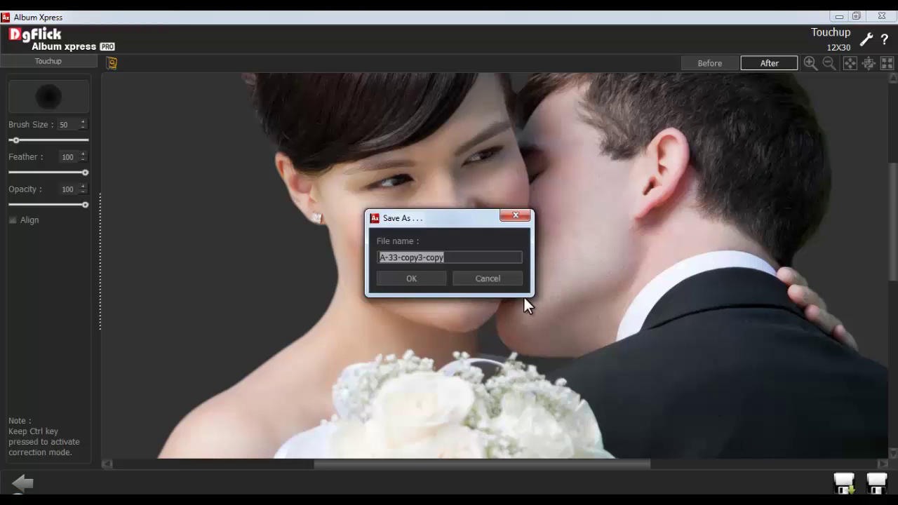
{"action": "left_click", "coordinate": [474, 259]}
{"action": "left_click_drag", "start_coordinate": [474, 258], "coordinate": [367, 259]}
{"action": "left_click", "coordinate": [409, 278]}
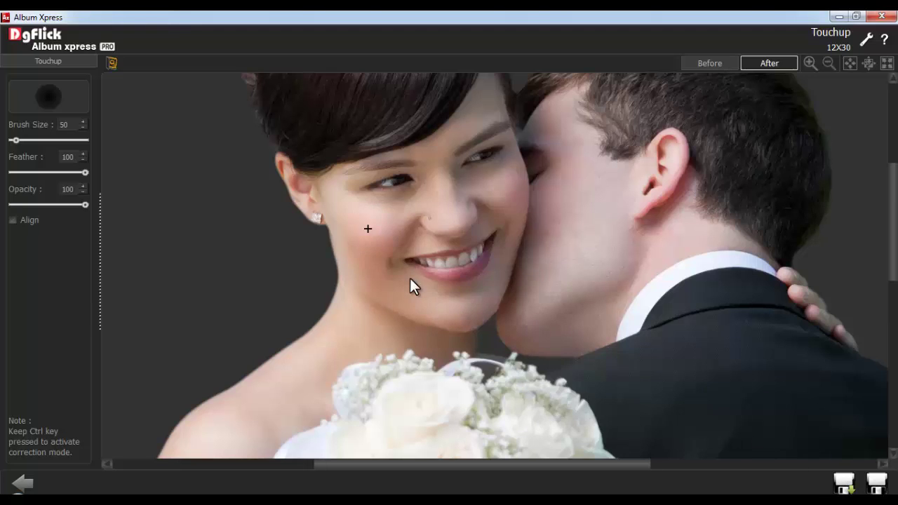
Step: Open the bride's portrait on pages 19-20 in Highlighter and set the brush size to 250
{"action": "left_click", "coordinate": [511, 482]}
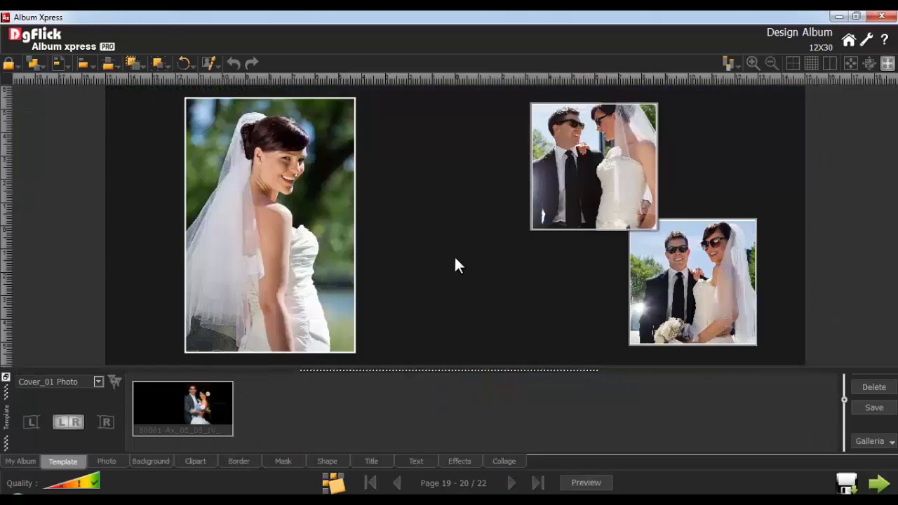
{"action": "left_click", "coordinate": [316, 232]}
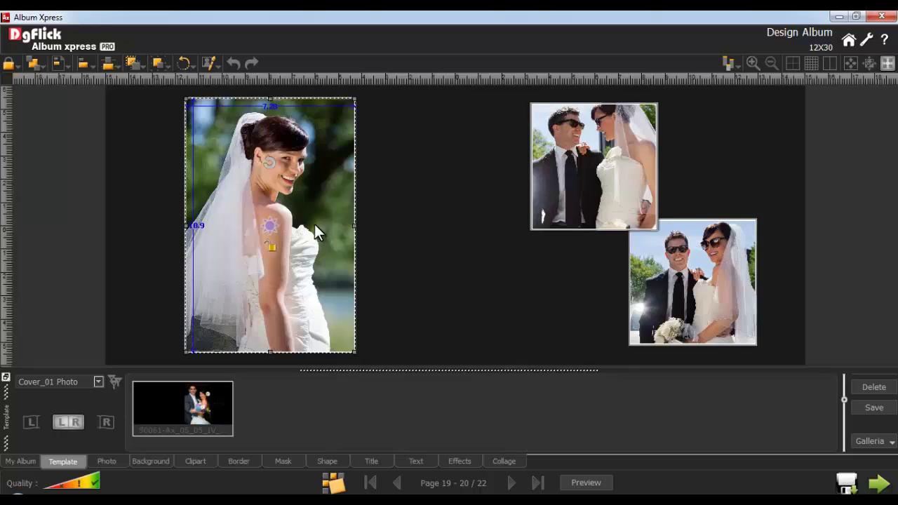
{"action": "left_click", "coordinate": [211, 64]}
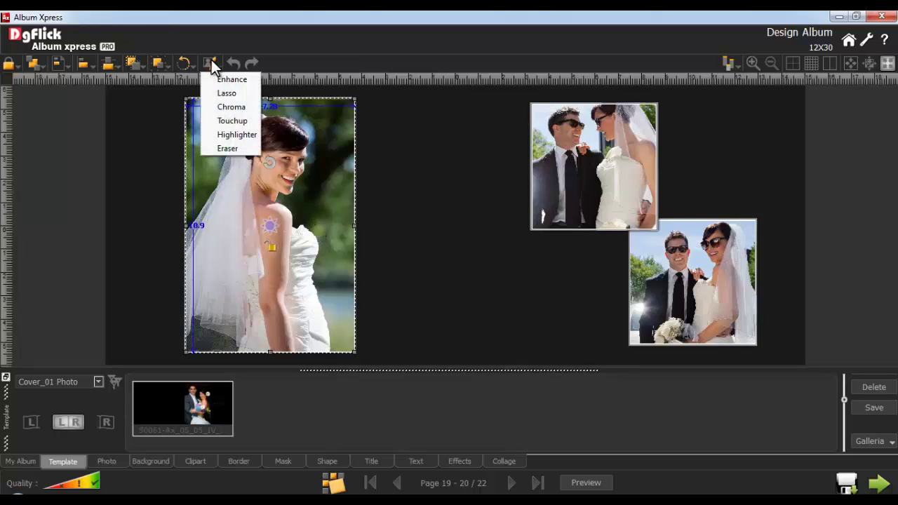
{"action": "left_click", "coordinate": [231, 135]}
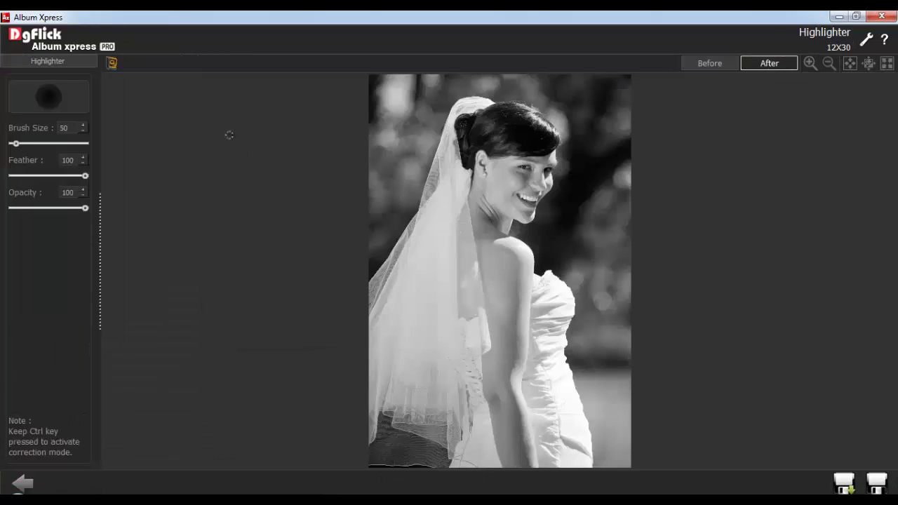
{"action": "double_click", "coordinate": [65, 127]}
{"action": "type", "text": "250"}
{"action": "double_click", "coordinate": [69, 159]}
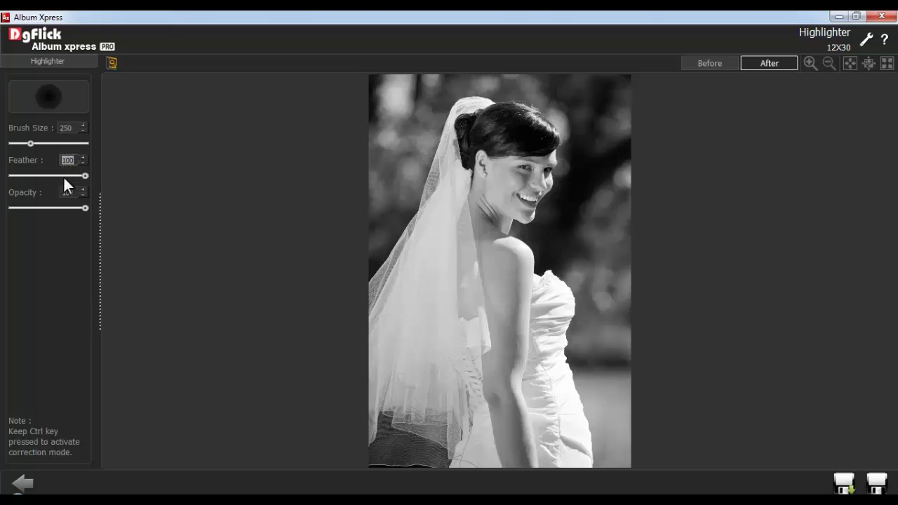
{"action": "double_click", "coordinate": [68, 192]}
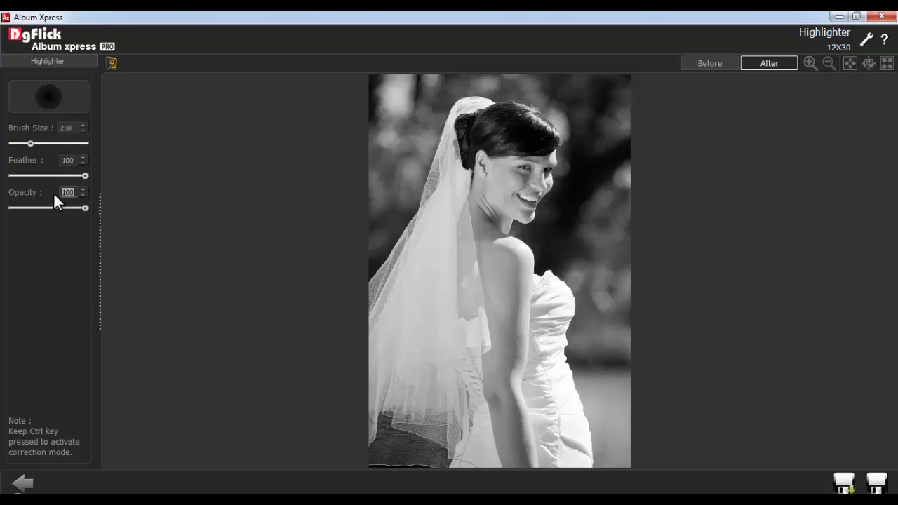
Step: Paint colour back onto the bride's face, hair and body, correcting the background spill beside her veil to black and white
{"action": "mouse_move", "coordinate": [495, 165]}
{"action": "left_mouse_down"}
{"action": "mouse_move", "coordinate": [515, 140]}
{"action": "mouse_move", "coordinate": [479, 132]}
{"action": "mouse_move", "coordinate": [480, 116]}
{"action": "mouse_move", "coordinate": [539, 135]}
{"action": "mouse_move", "coordinate": [523, 209]}
{"action": "mouse_move", "coordinate": [435, 225]}
{"action": "mouse_move", "coordinate": [412, 184]}
{"action": "mouse_move", "coordinate": [381, 220]}
{"action": "left_mouse_up"}
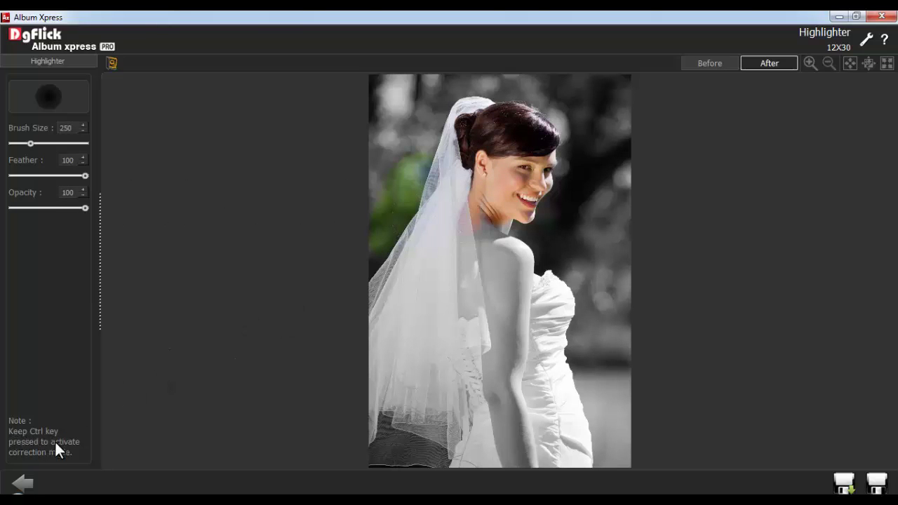
{"action": "mouse_move", "coordinate": [407, 164]}
{"action": "left_mouse_down"}
{"action": "mouse_move", "coordinate": [378, 238]}
{"action": "mouse_move", "coordinate": [417, 203]}
{"action": "mouse_move", "coordinate": [435, 207]}
{"action": "left_mouse_up"}
{"action": "mouse_move", "coordinate": [497, 221]}
{"action": "left_mouse_down"}
{"action": "mouse_move", "coordinate": [500, 429]}
{"action": "mouse_move", "coordinate": [575, 456]}
{"action": "mouse_move", "coordinate": [397, 347]}
{"action": "mouse_move", "coordinate": [498, 164]}
{"action": "mouse_move", "coordinate": [505, 303]}
{"action": "mouse_move", "coordinate": [432, 249]}
{"action": "left_mouse_up"}
Step: Save the highlighted bride's portrait as a copy named Wedding 138-copy and return to the album page
{"action": "left_click", "coordinate": [844, 484]}
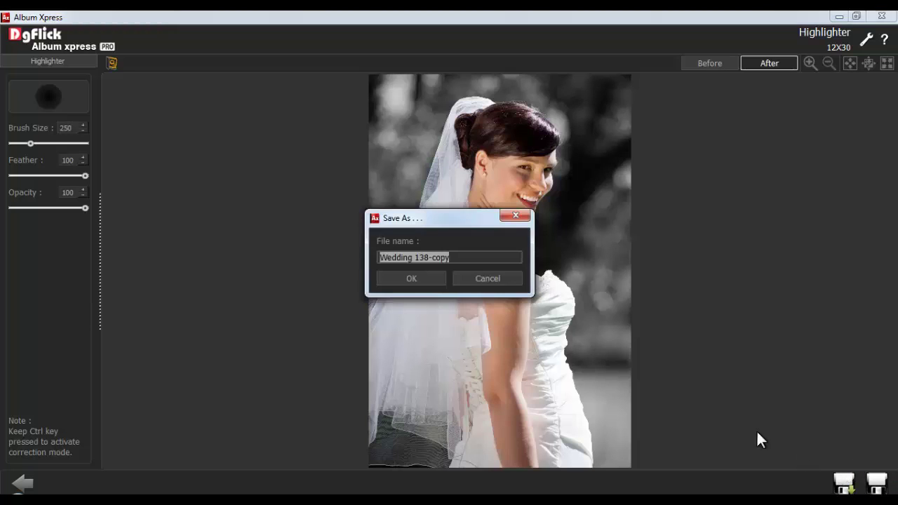
{"action": "left_click_drag", "start_coordinate": [462, 256], "coordinate": [361, 256]}
{"action": "left_click", "coordinate": [412, 277]}
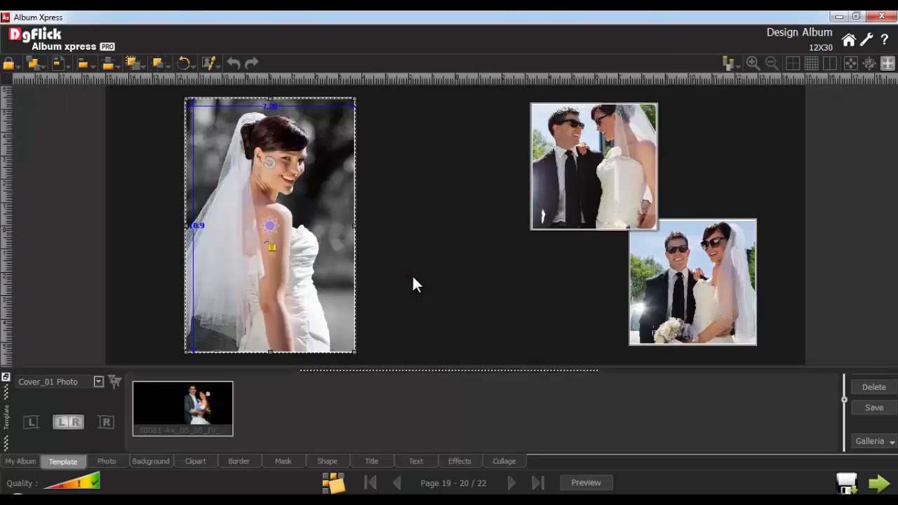
Step: Open the bouquet couple's photo on pages 17-18 in Eraser and set the brush size to 350
{"action": "left_click", "coordinate": [396, 484]}
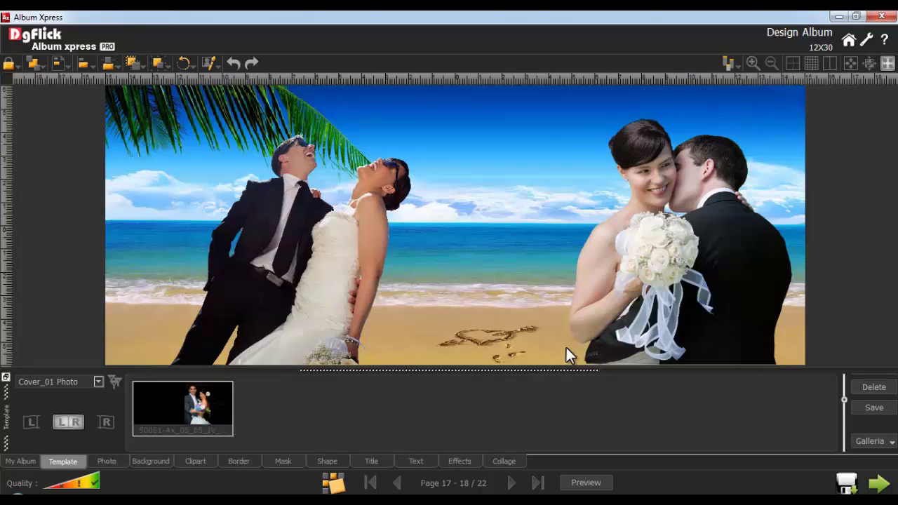
{"action": "left_click", "coordinate": [667, 262]}
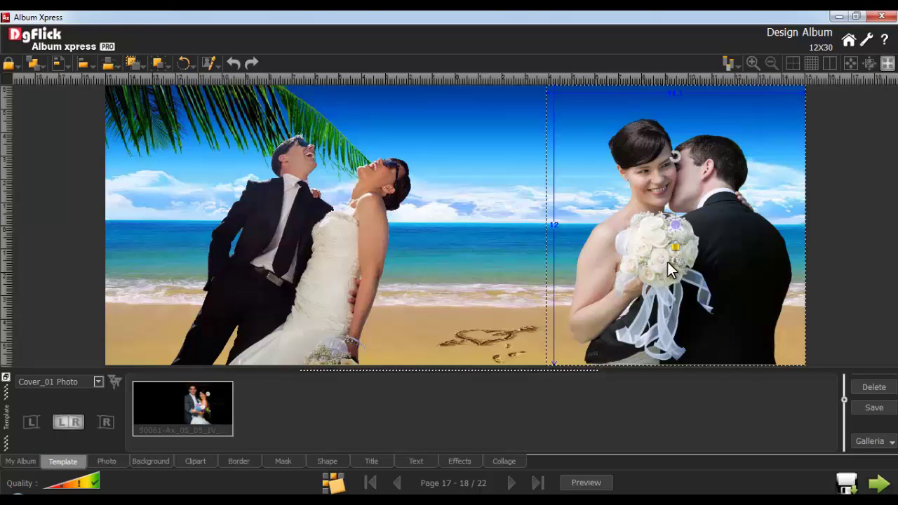
{"action": "left_click", "coordinate": [210, 62]}
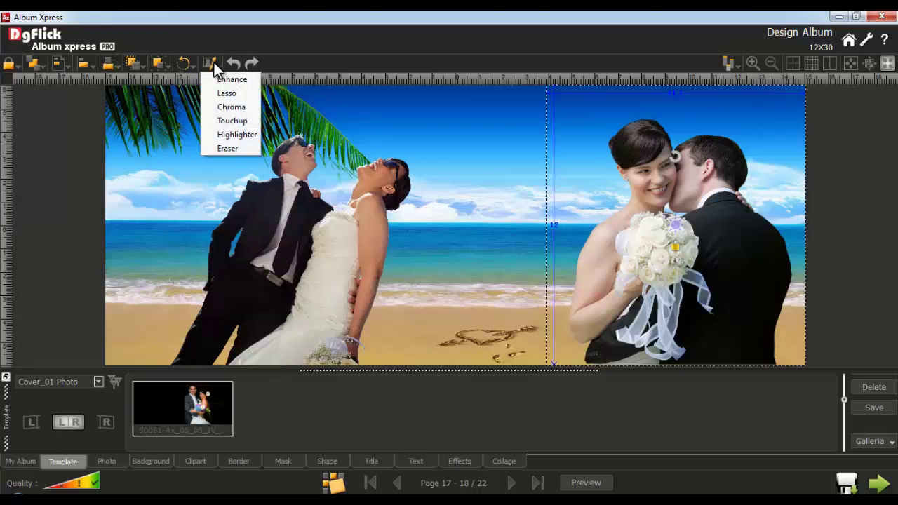
{"action": "left_click", "coordinate": [230, 148]}
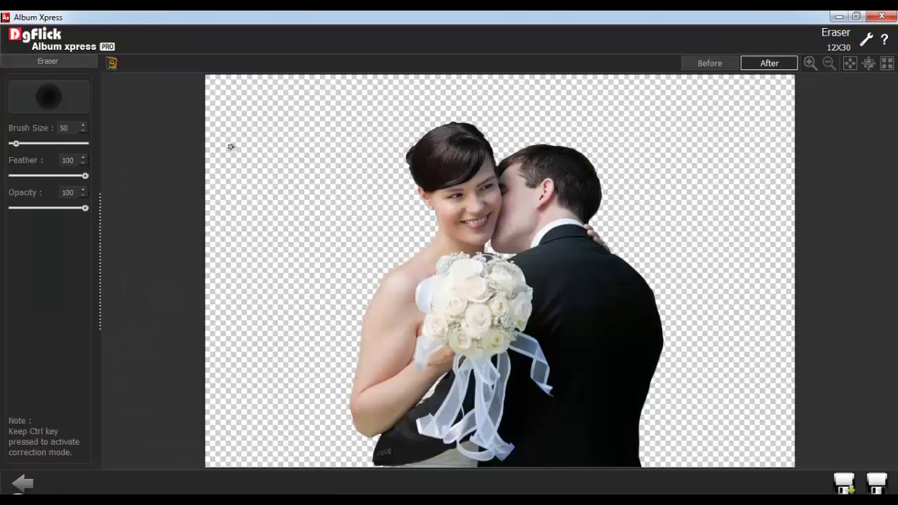
{"action": "left_click_drag", "start_coordinate": [76, 127], "coordinate": [56, 128]}
{"action": "type", "text": "350"}
{"action": "left_click_drag", "start_coordinate": [77, 160], "coordinate": [60, 160]}
{"action": "left_click_drag", "start_coordinate": [77, 191], "coordinate": [56, 195]}
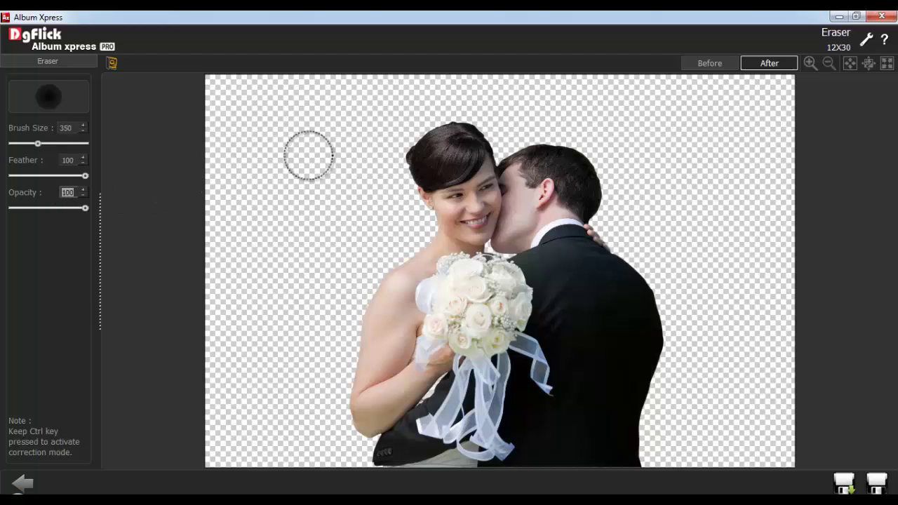
Step: Erase and restore the top of the bride's hair using correction mode, and save the photo as a copy
{"action": "mouse_move", "coordinate": [401, 138]}
{"action": "left_mouse_down"}
{"action": "mouse_move", "coordinate": [393, 155]}
{"action": "mouse_move", "coordinate": [437, 136]}
{"action": "left_mouse_up"}
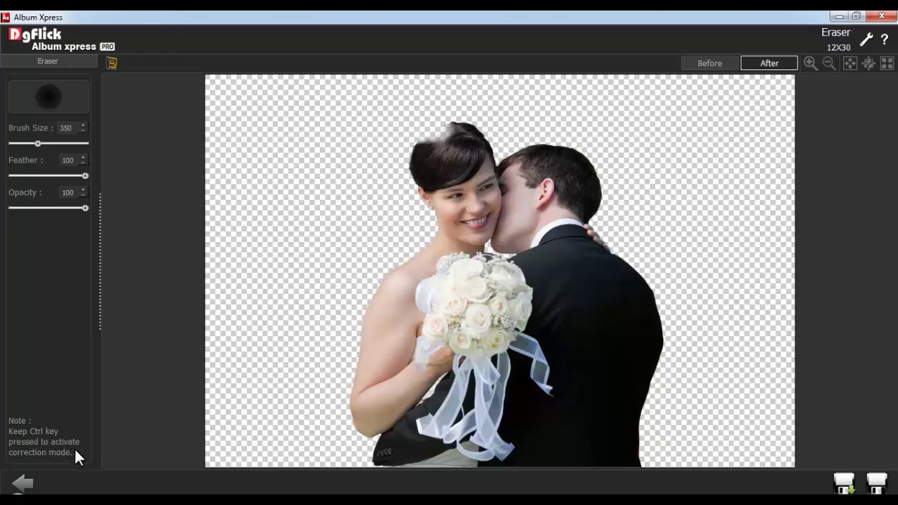
{"action": "mouse_move", "coordinate": [456, 128]}
{"action": "left_mouse_down"}
{"action": "mouse_move", "coordinate": [421, 117]}
{"action": "mouse_move", "coordinate": [431, 130]}
{"action": "left_mouse_up"}
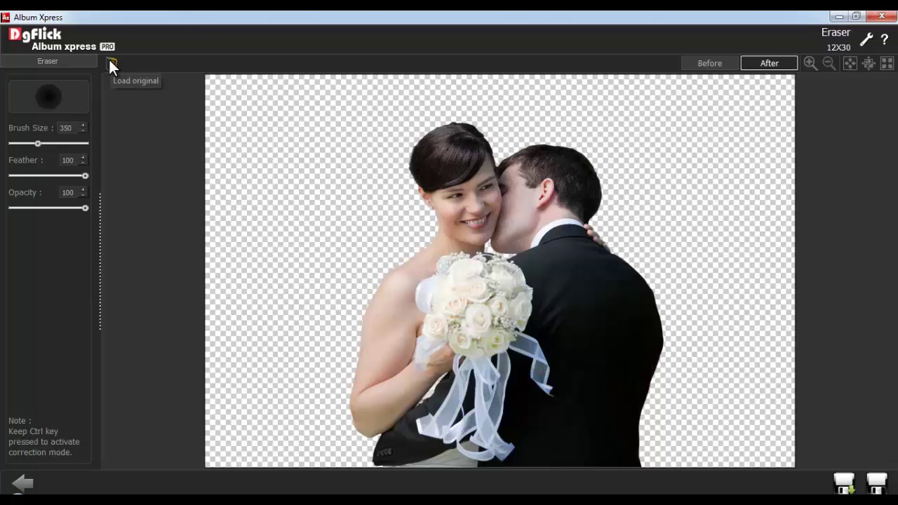
{"action": "left_click", "coordinate": [846, 484]}
{"action": "left_click_drag", "start_coordinate": [464, 257], "coordinate": [373, 258]}
{"action": "left_click", "coordinate": [411, 278]}
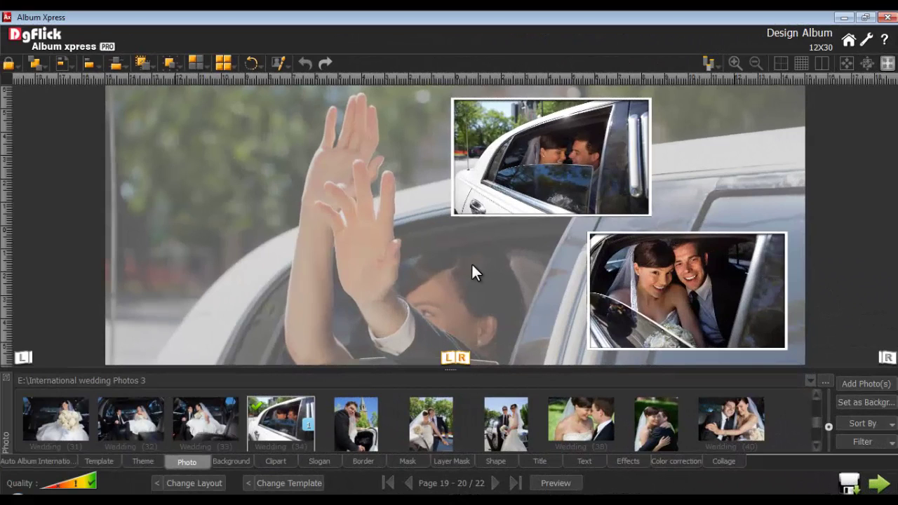
Step: Send the photo of the smiling couple inside the car on pages 19-20 to Photoshop for editing
{"action": "left_click", "coordinate": [692, 286]}
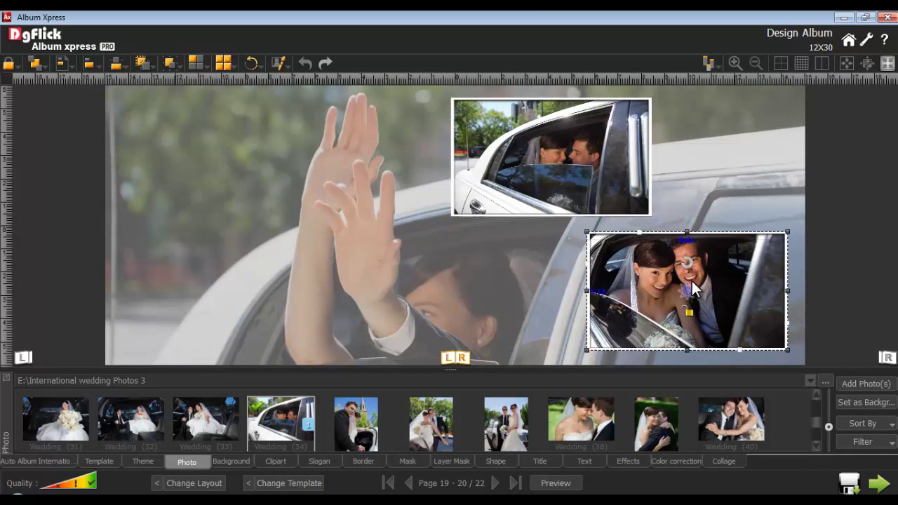
{"action": "left_click", "coordinate": [278, 60]}
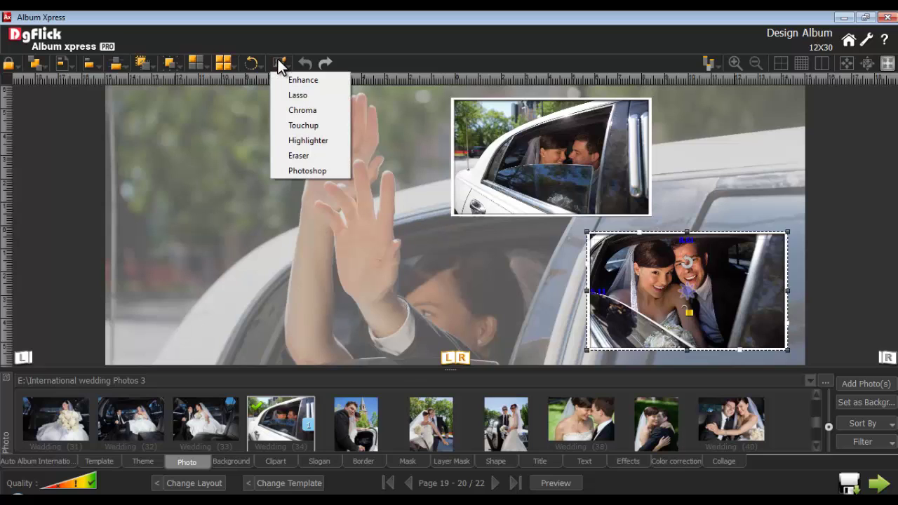
{"action": "left_click", "coordinate": [306, 171]}
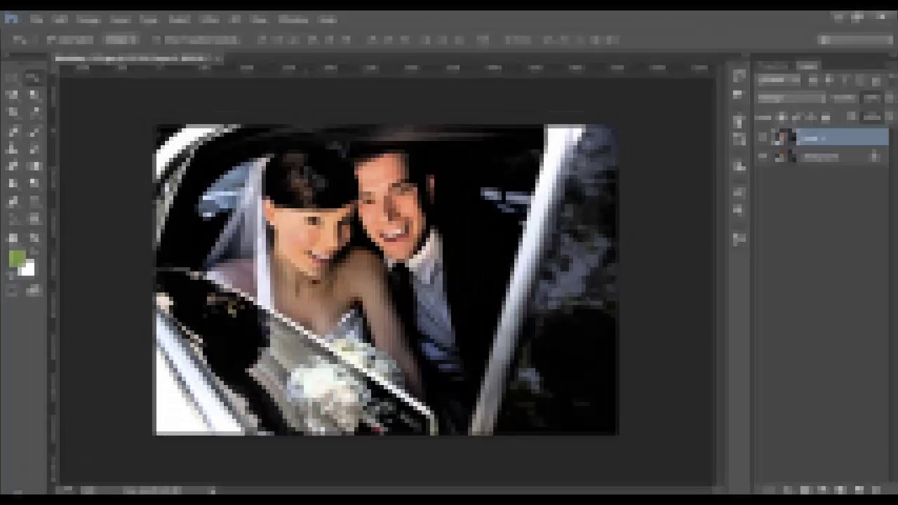
Step: Save the edited car photo as a JPEG named Wedding (13) Edited in the International wedding Photos 3 folder
{"action": "left_click", "coordinate": [36, 19]}
{"action": "left_click", "coordinate": [53, 177]}
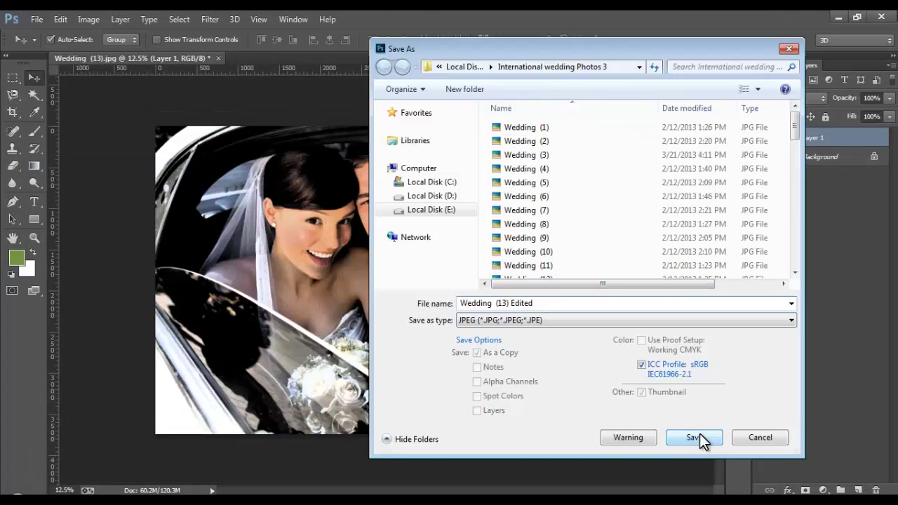
{"action": "left_click", "coordinate": [693, 437]}
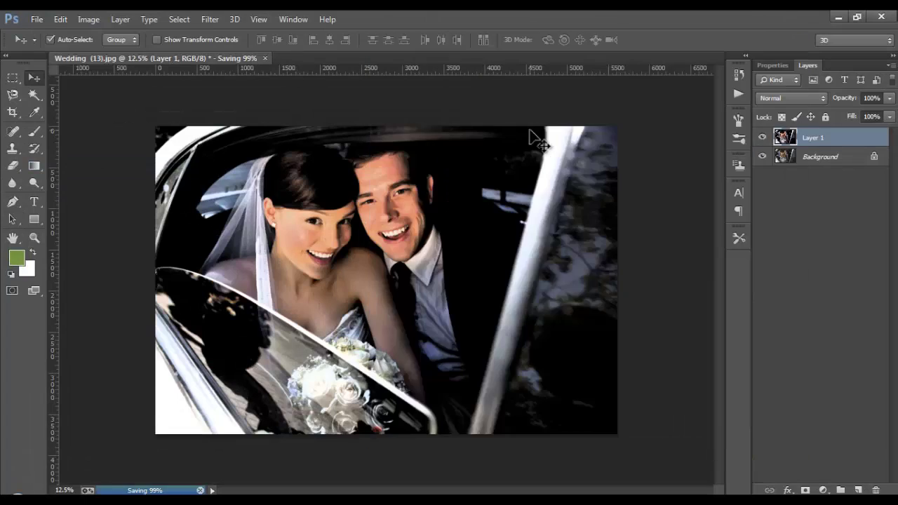